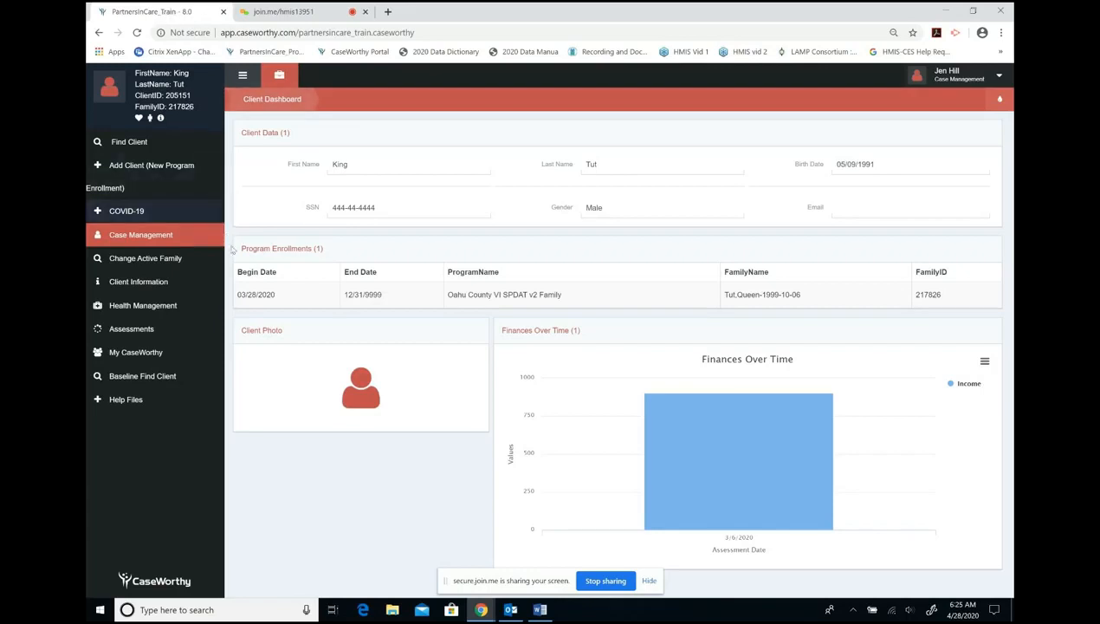
# Examine the client's dashboard, Family ID and family member list, and compare the client's name with the family name on the program enrollment.
pyautogui.moveTo(230, 253); pyautogui.dragTo(333, 261)
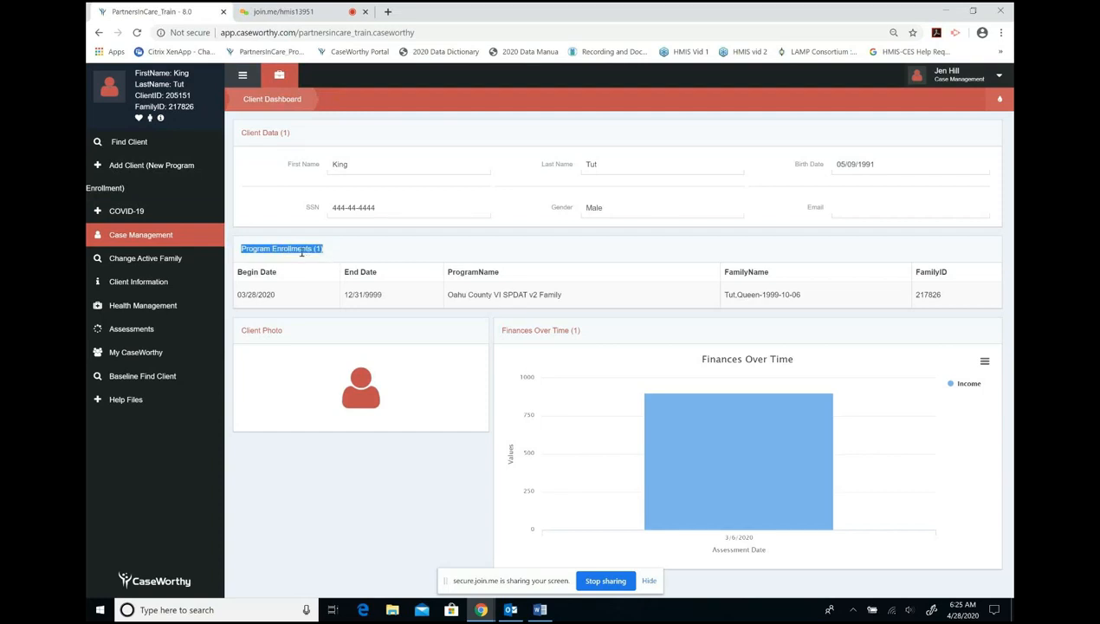
pyautogui.moveTo(242, 100); pyautogui.dragTo(297, 110)
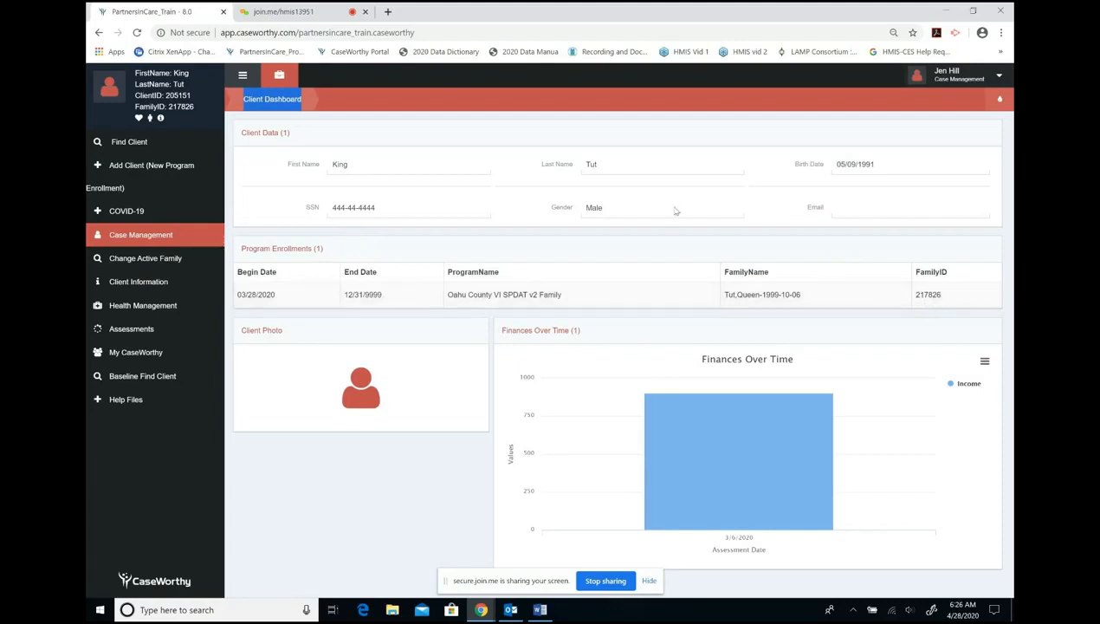
pyautogui.moveTo(169, 108); pyautogui.dragTo(195, 110)
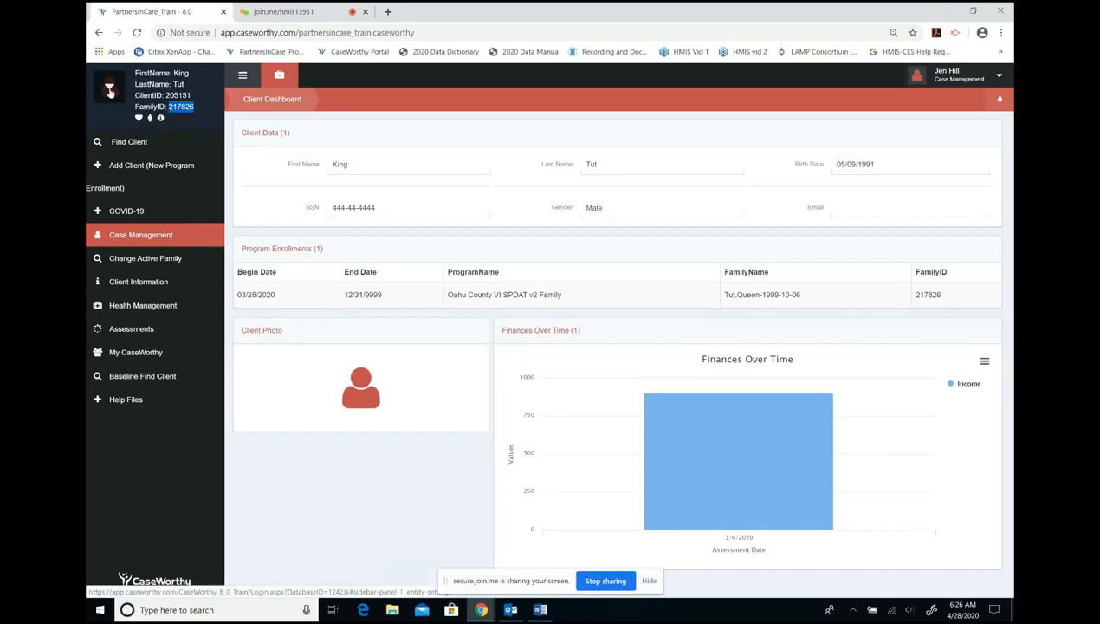
pyautogui.click(149, 84)
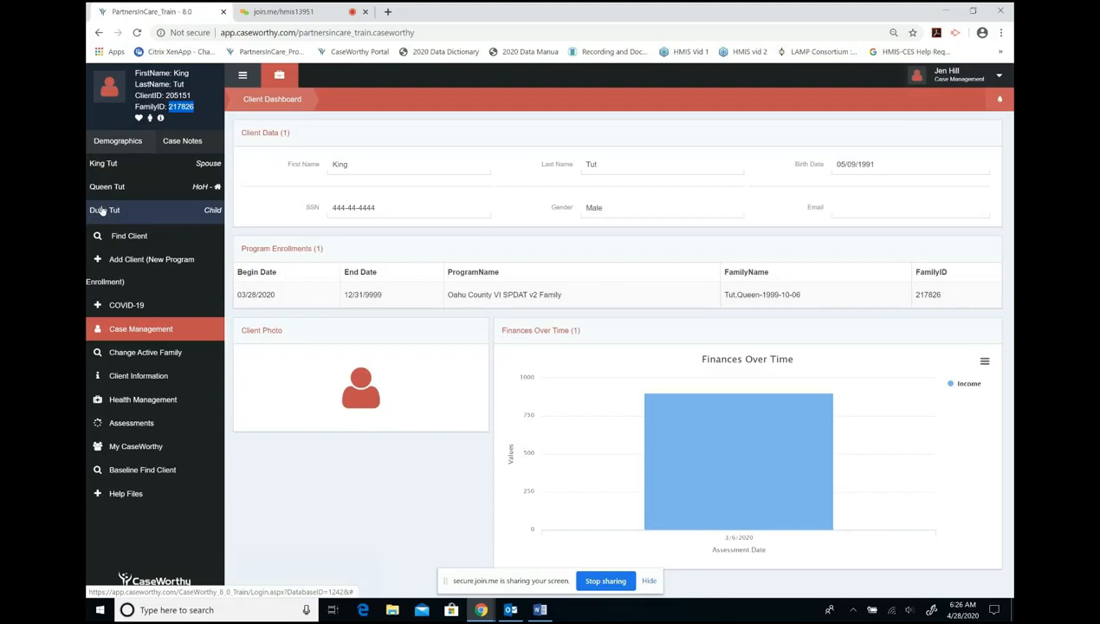
pyautogui.click(108, 87)
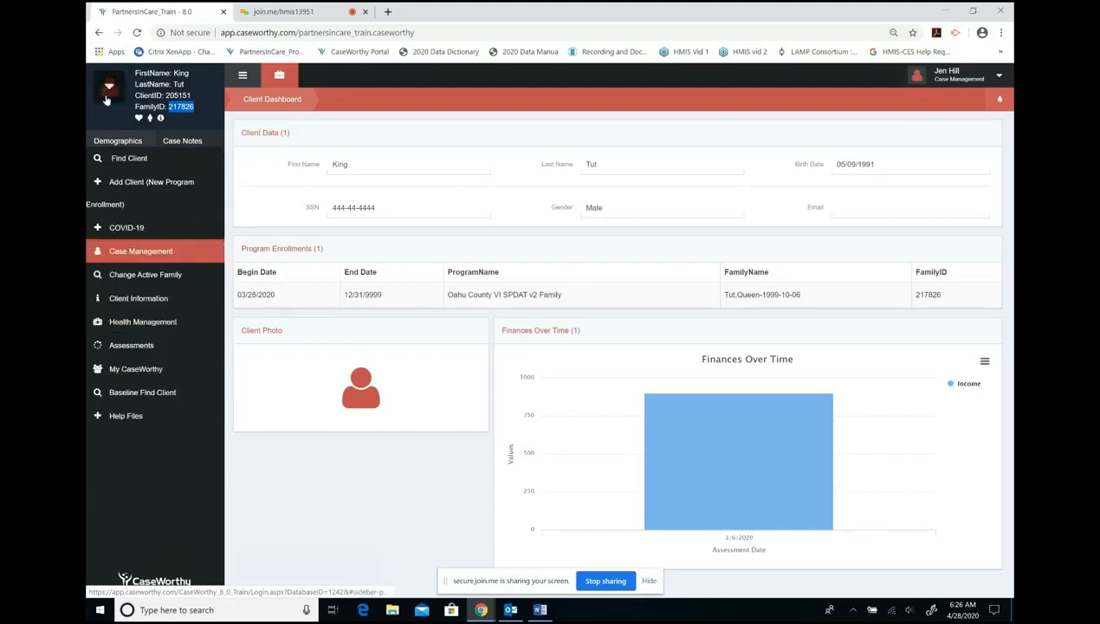
pyautogui.moveTo(328, 166); pyautogui.dragTo(352, 172)
pyautogui.moveTo(582, 168); pyautogui.dragTo(599, 170)
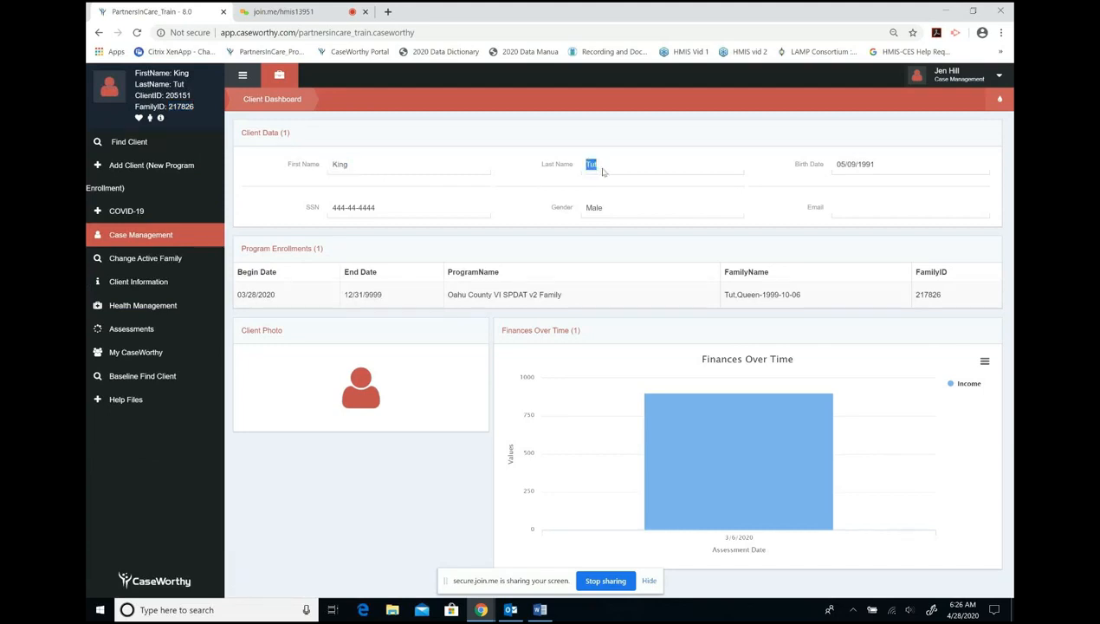
pyautogui.click(733, 316)
pyautogui.moveTo(735, 316); pyautogui.dragTo(724, 303)
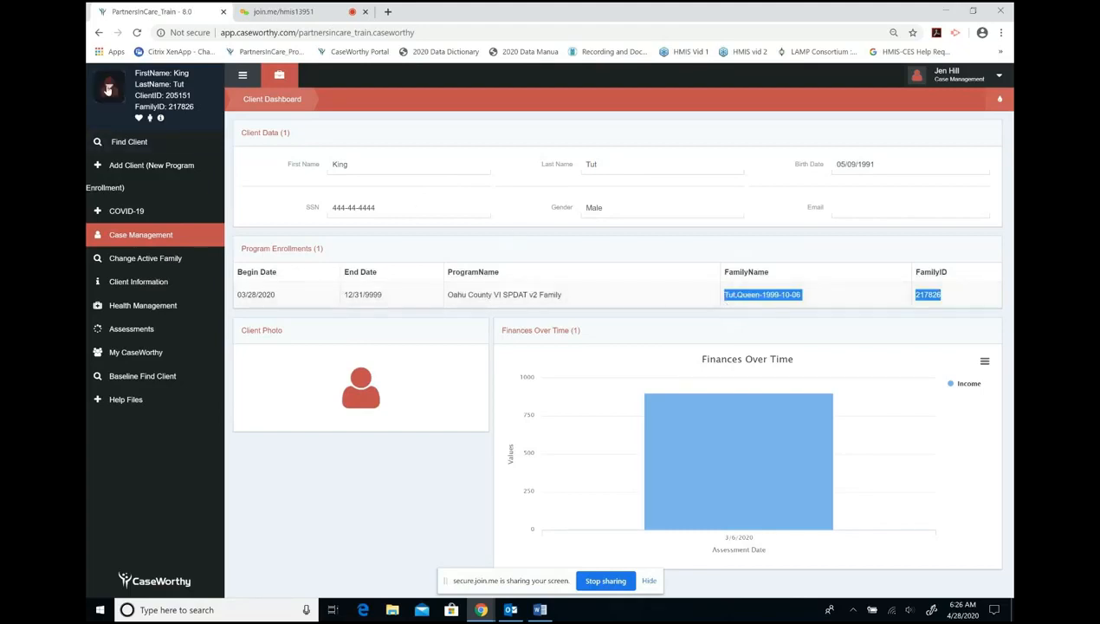
# View the dashboard of the family's head of household through the family member list and highlight the ClientID.
pyautogui.click(108, 88)
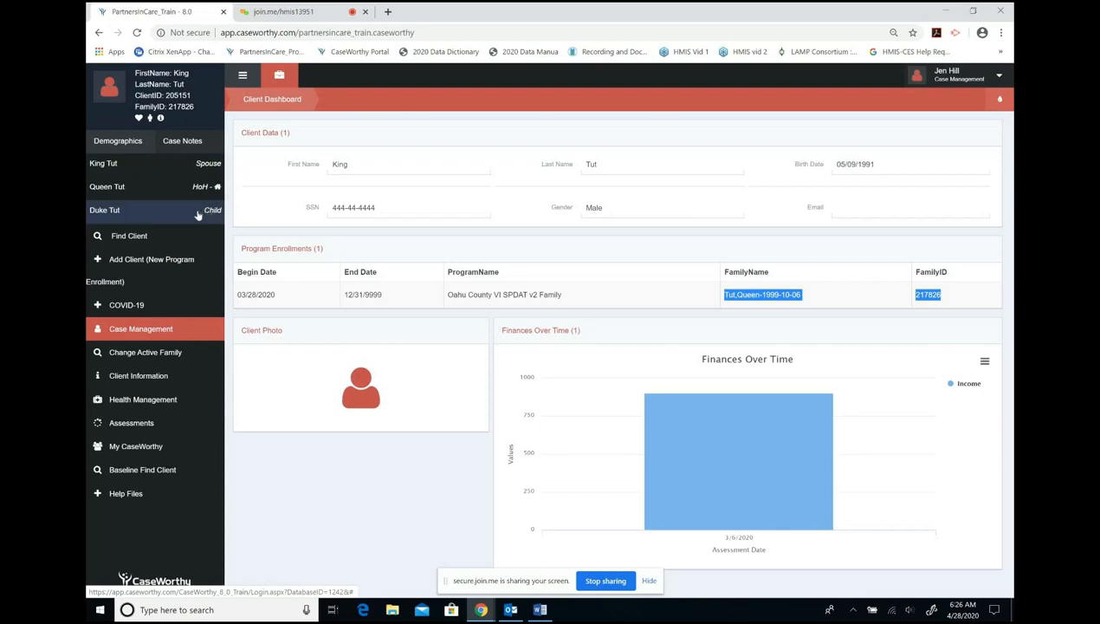
pyautogui.click(107, 192)
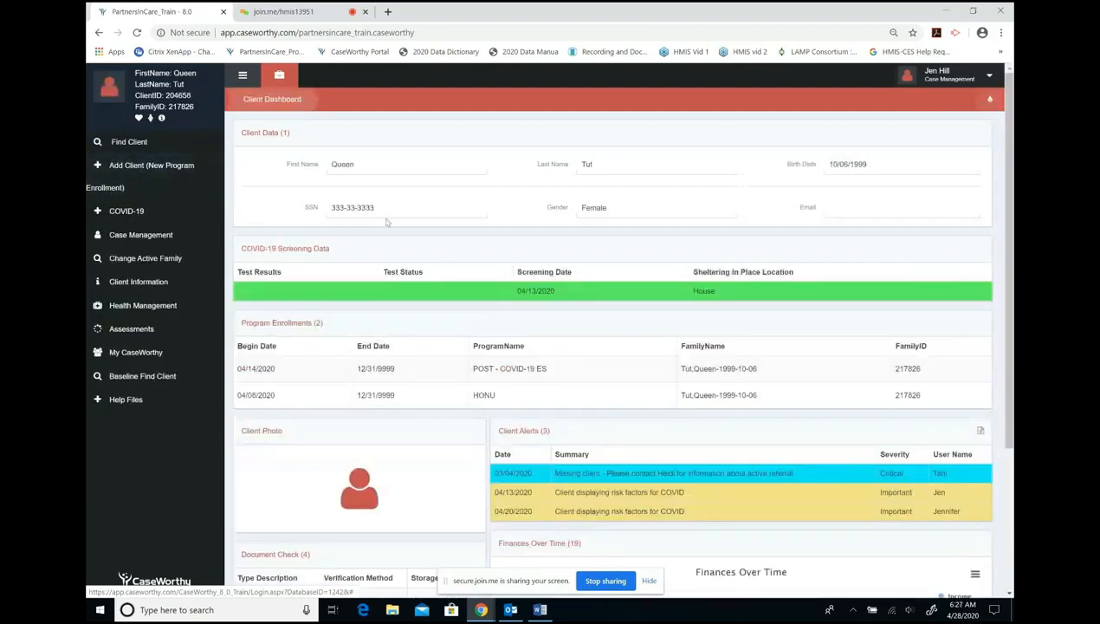
pyautogui.moveTo(166, 96); pyautogui.dragTo(191, 101)
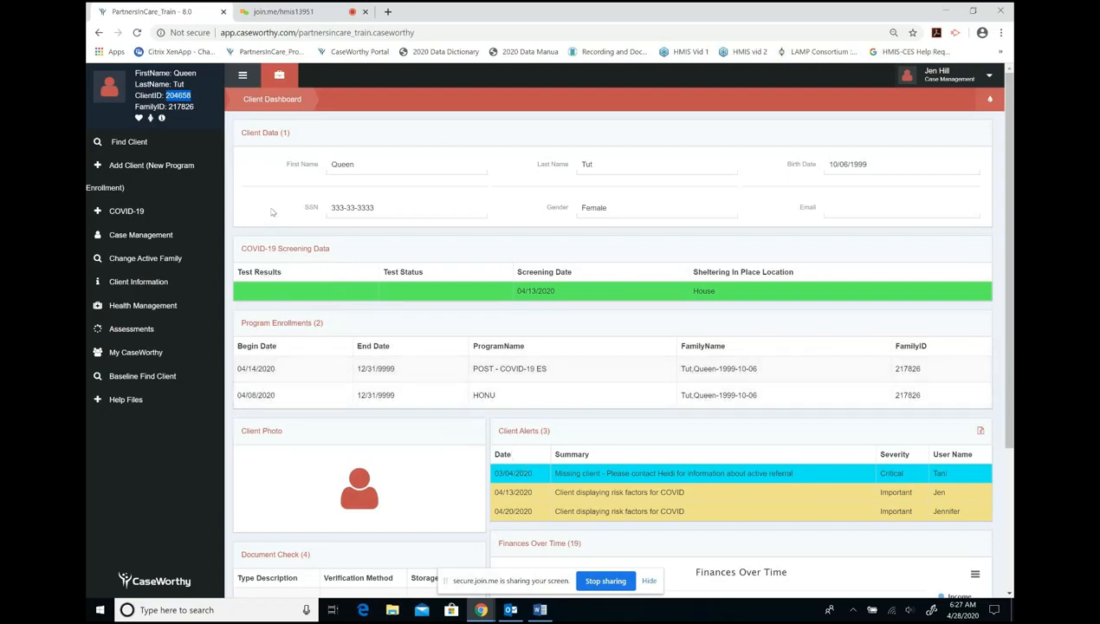
# Return to the spouse's dashboard through the family member list and highlight the FamilyID.
pyautogui.click(106, 92)
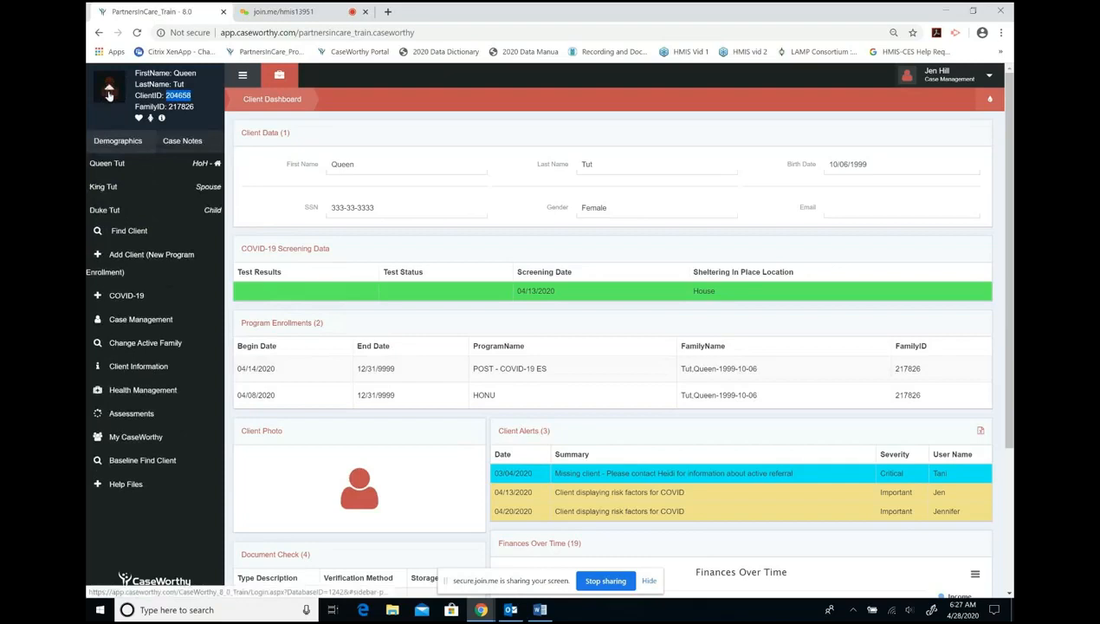
pyautogui.click(117, 187)
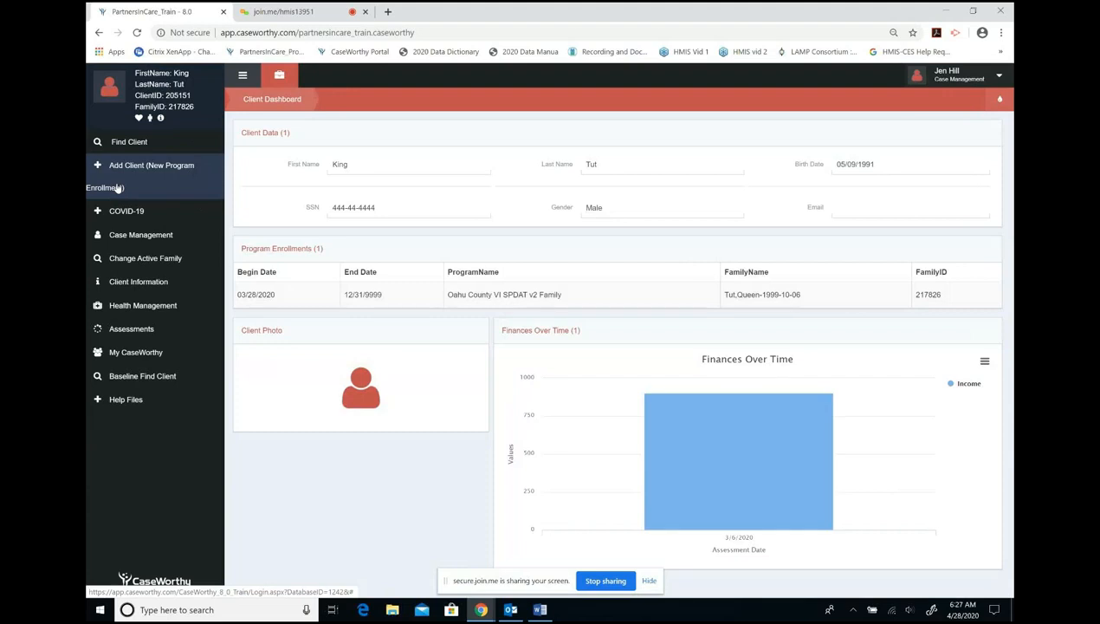
pyautogui.moveTo(168, 107); pyautogui.dragTo(193, 114)
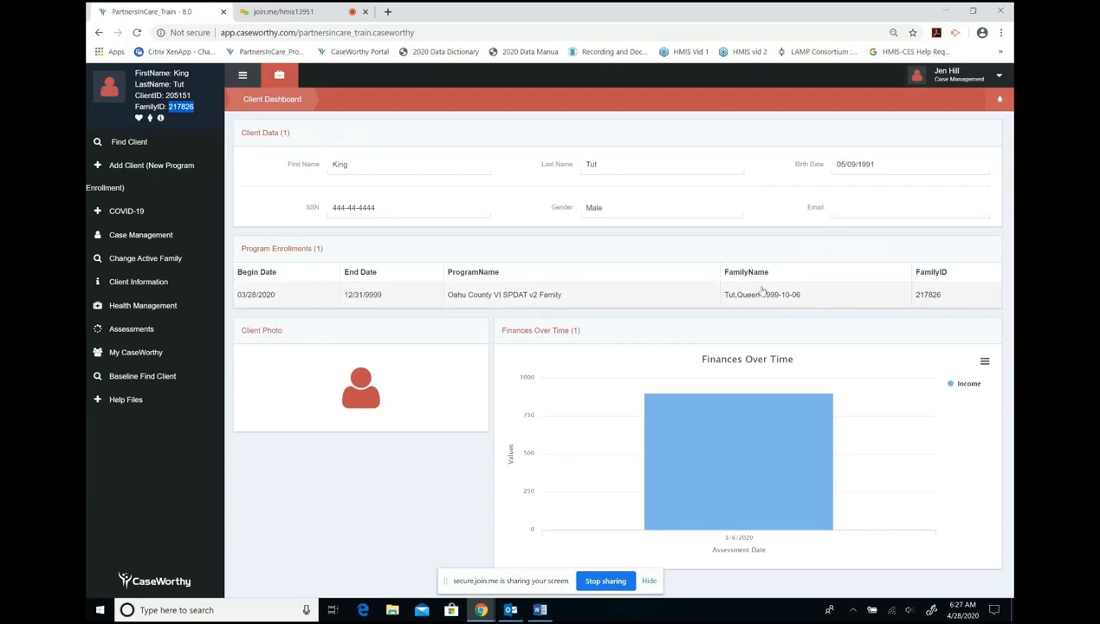
# View the child's dashboard through the family member list, and go back to the spouse's dashboard.
pyautogui.click(109, 87)
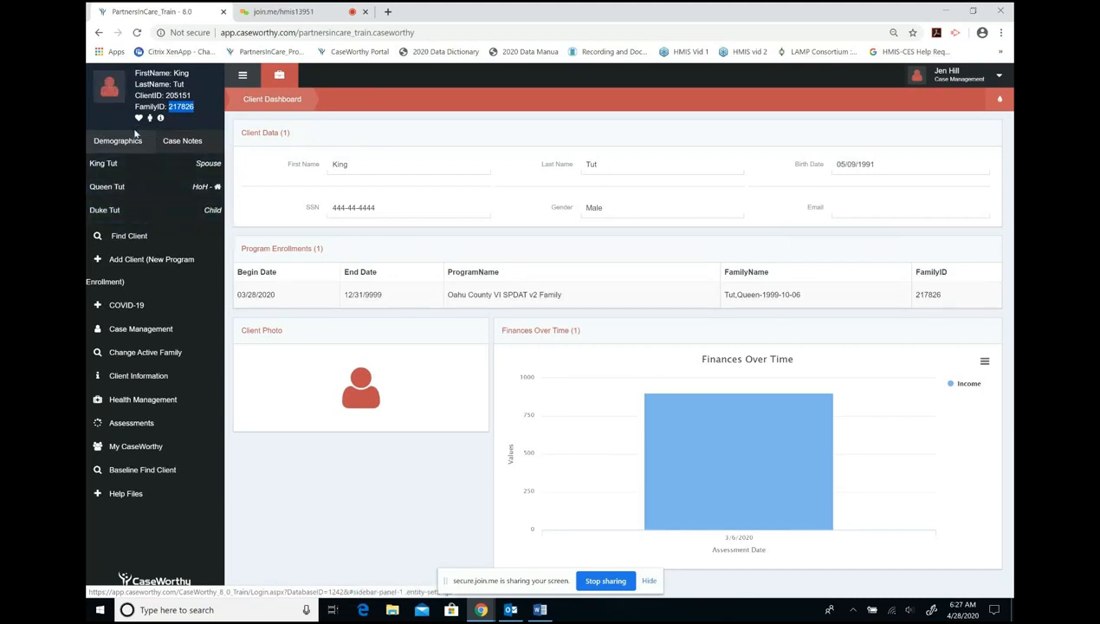
pyautogui.click(113, 210)
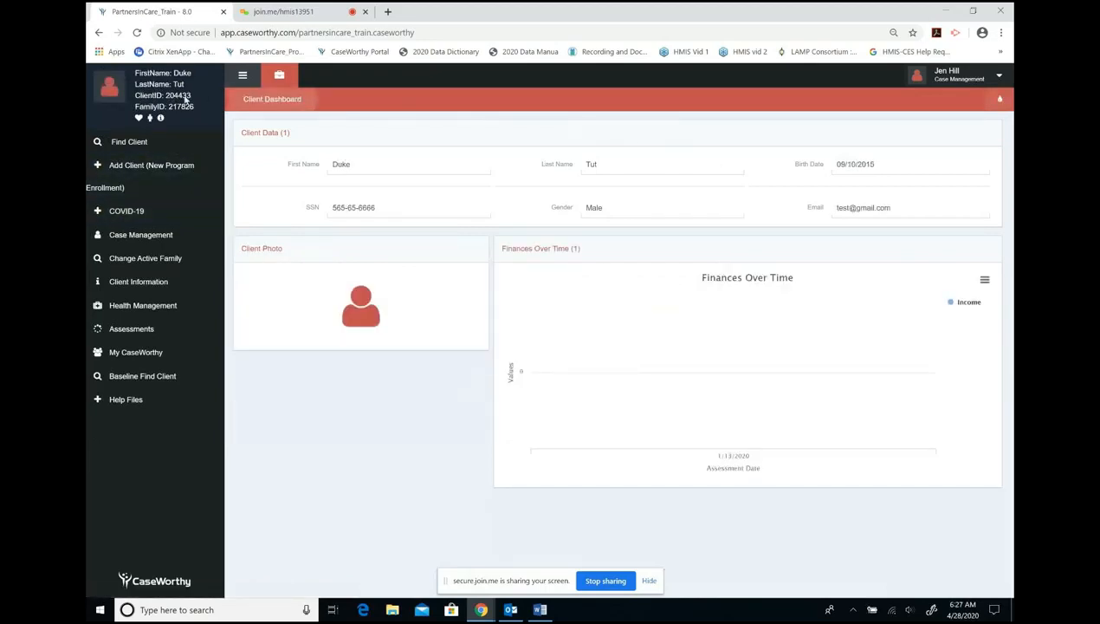
pyautogui.click(113, 95)
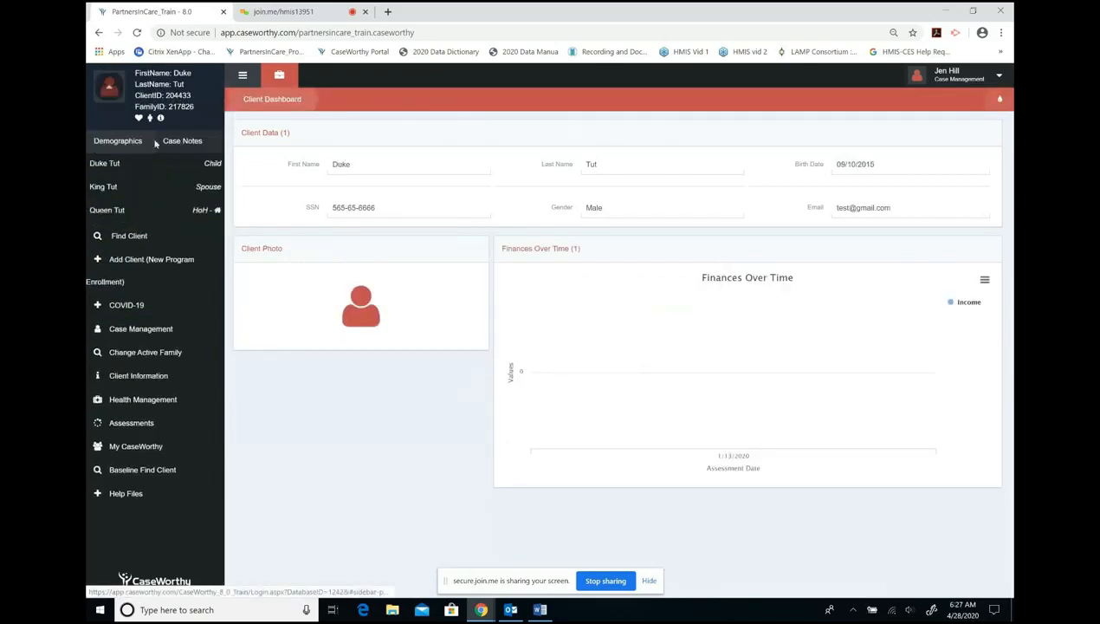
pyautogui.click(104, 186)
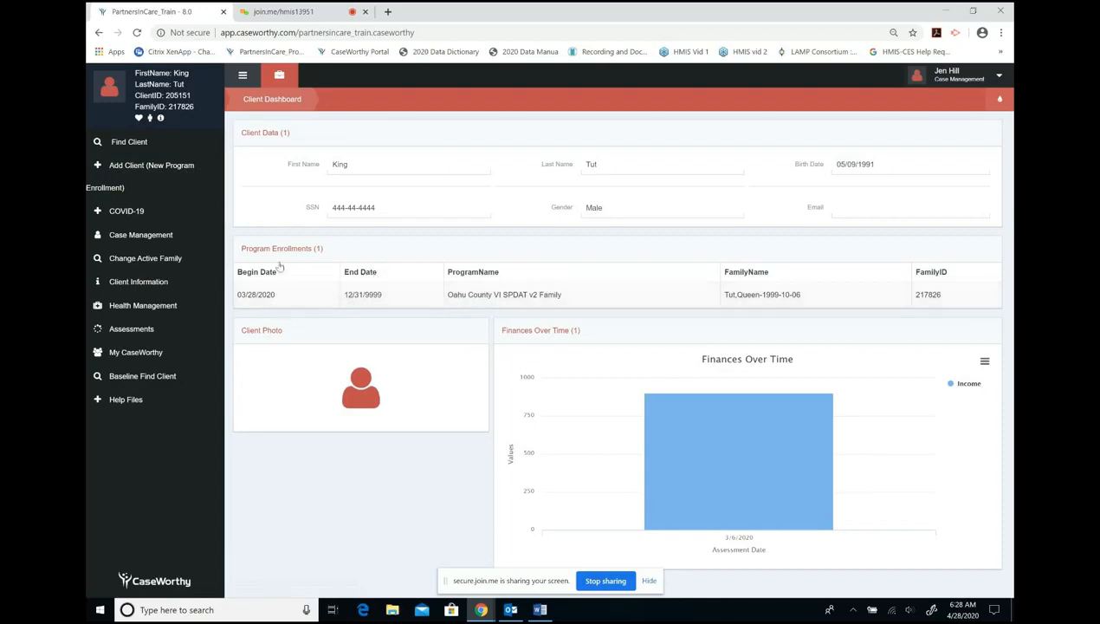
# Change the active family to the client's own separate family and inspect its FamilyID and member list.
pyautogui.doubleClick(178, 108)
pyautogui.click(97, 268)
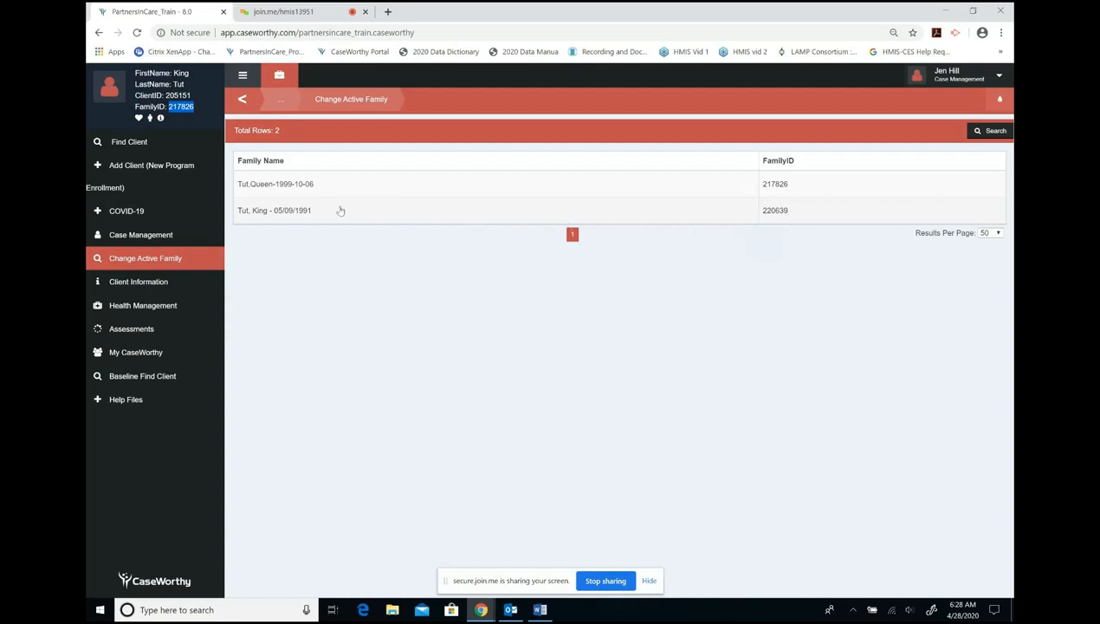
pyautogui.click(265, 217)
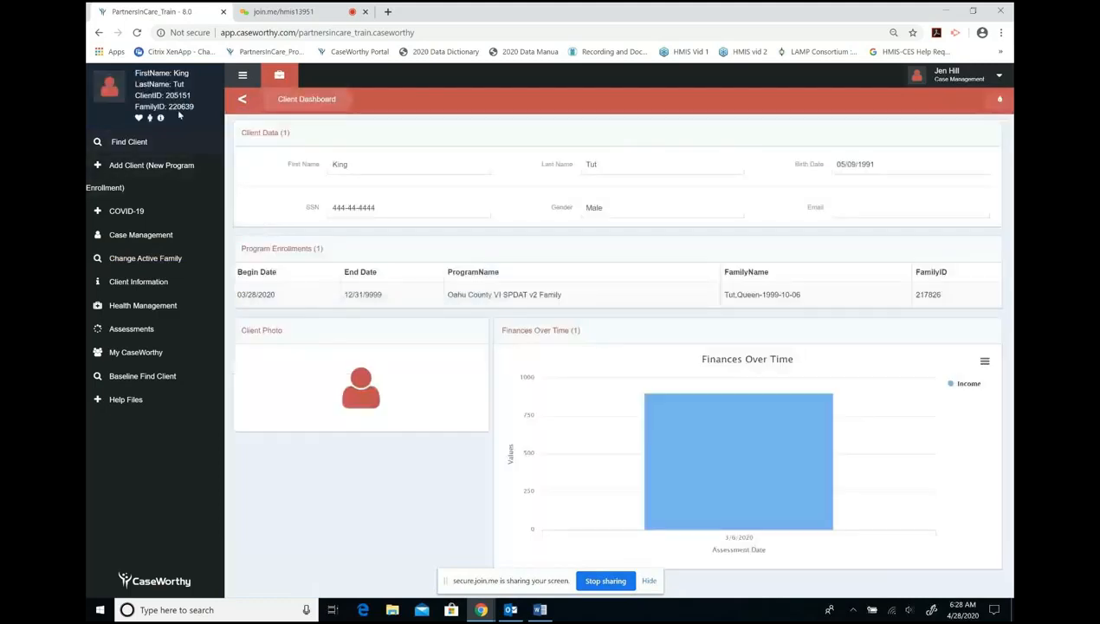
pyautogui.doubleClick(180, 110)
pyautogui.click(109, 89)
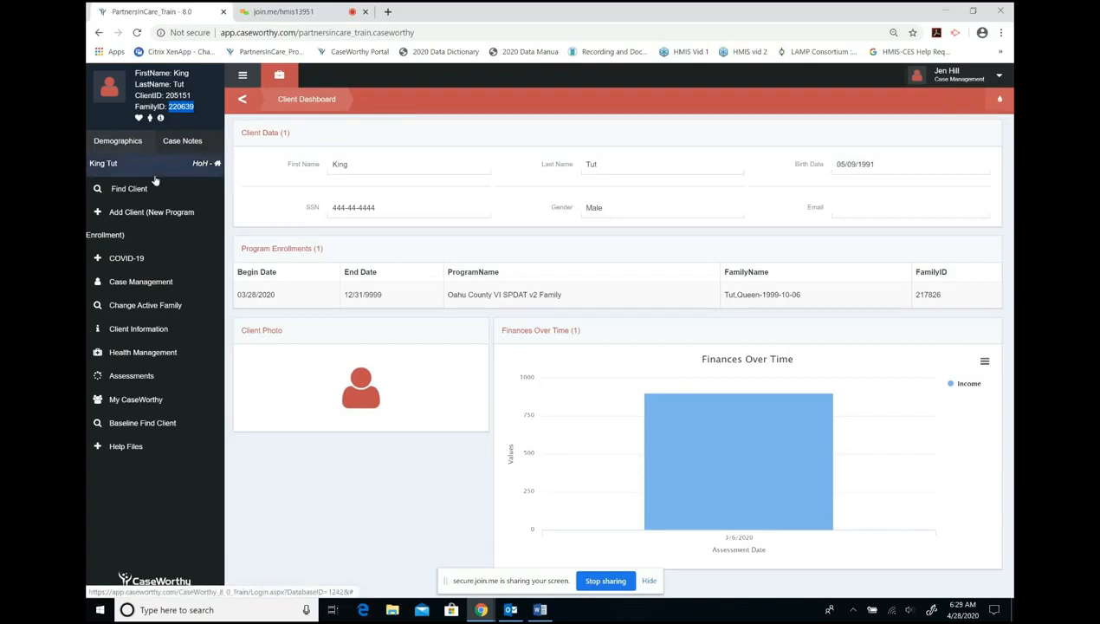
pyautogui.click(107, 96)
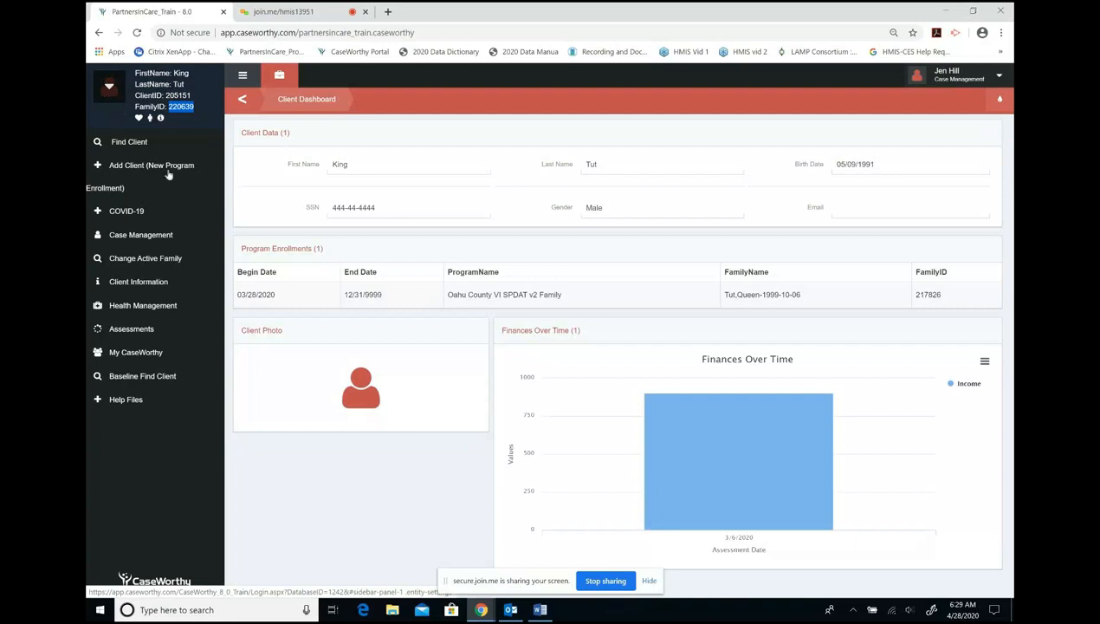
# Bring up the client's families and start editing the members of the family added 10/28/2019.
pyautogui.click(100, 237)
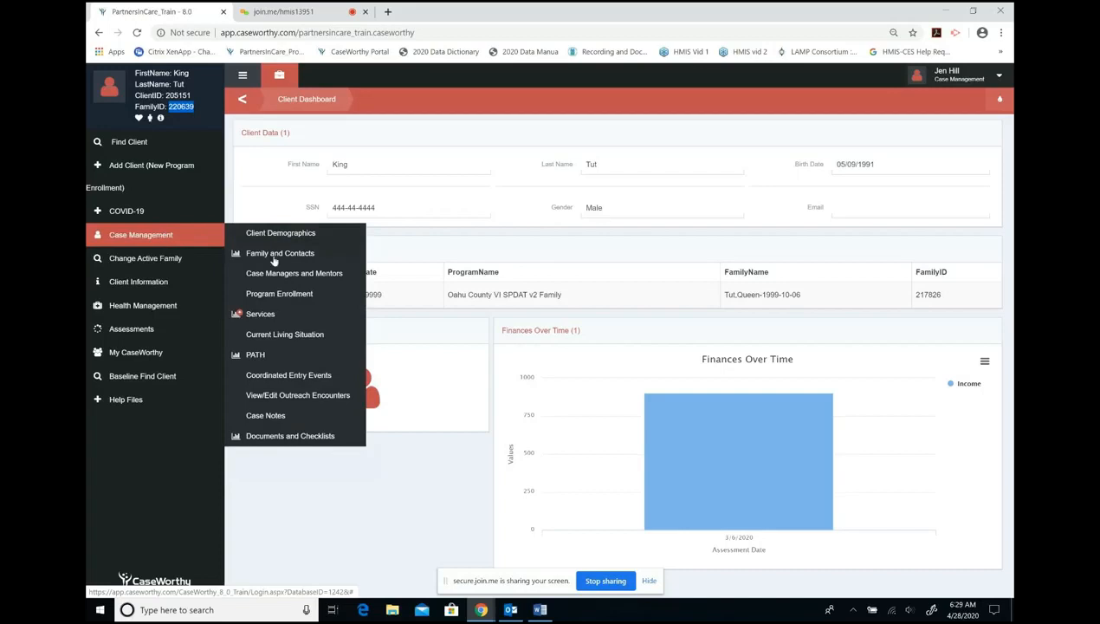
pyautogui.click(250, 256)
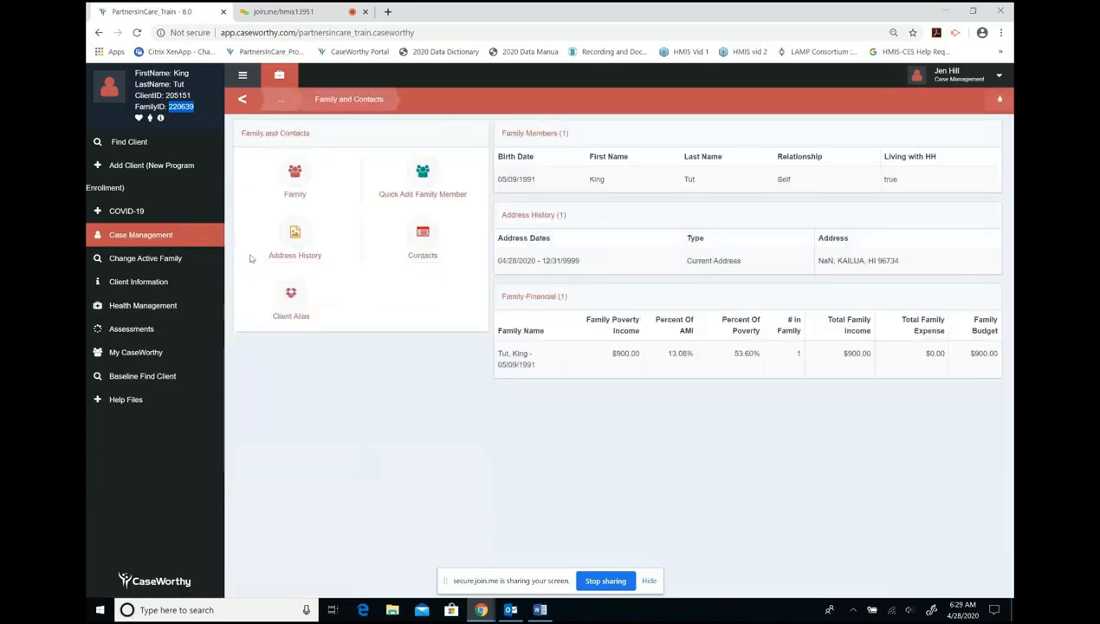
pyautogui.click(295, 178)
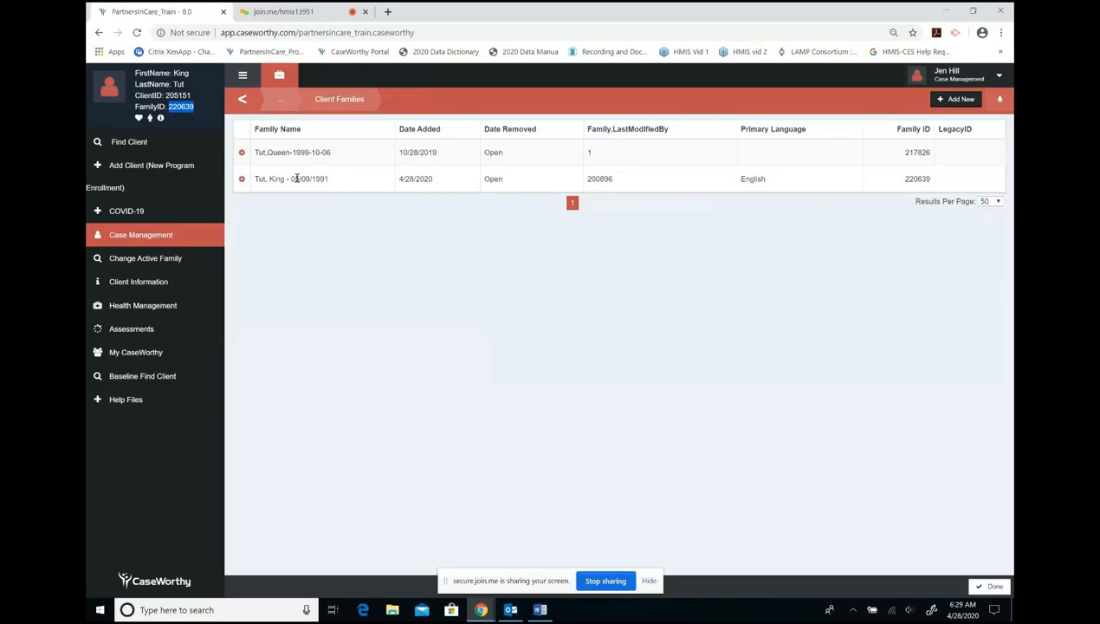
pyautogui.click(242, 153)
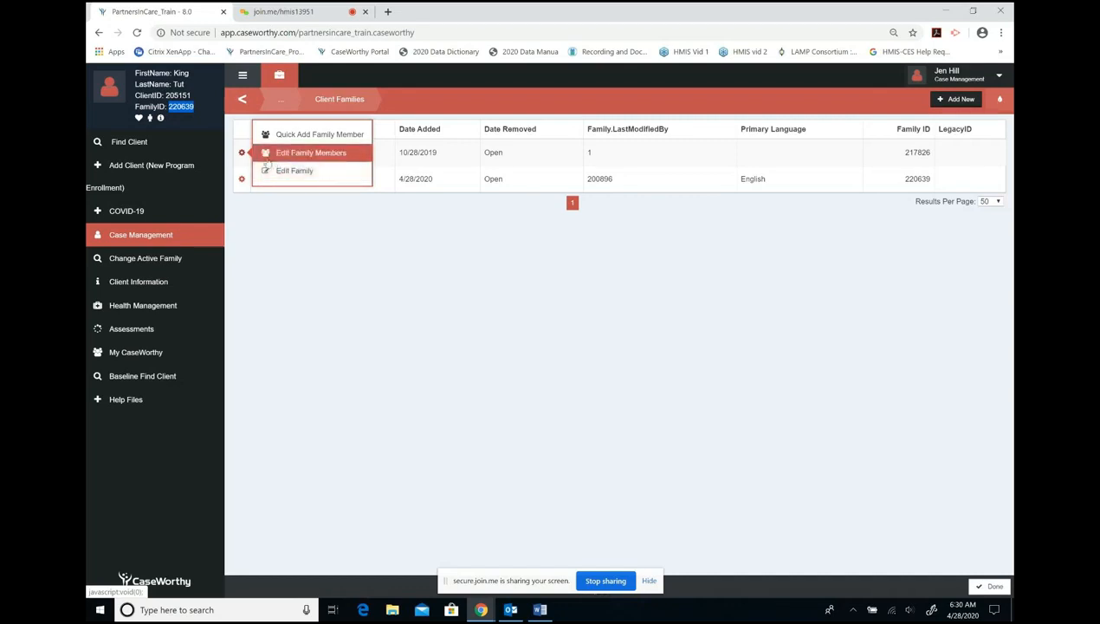
pyautogui.click(290, 154)
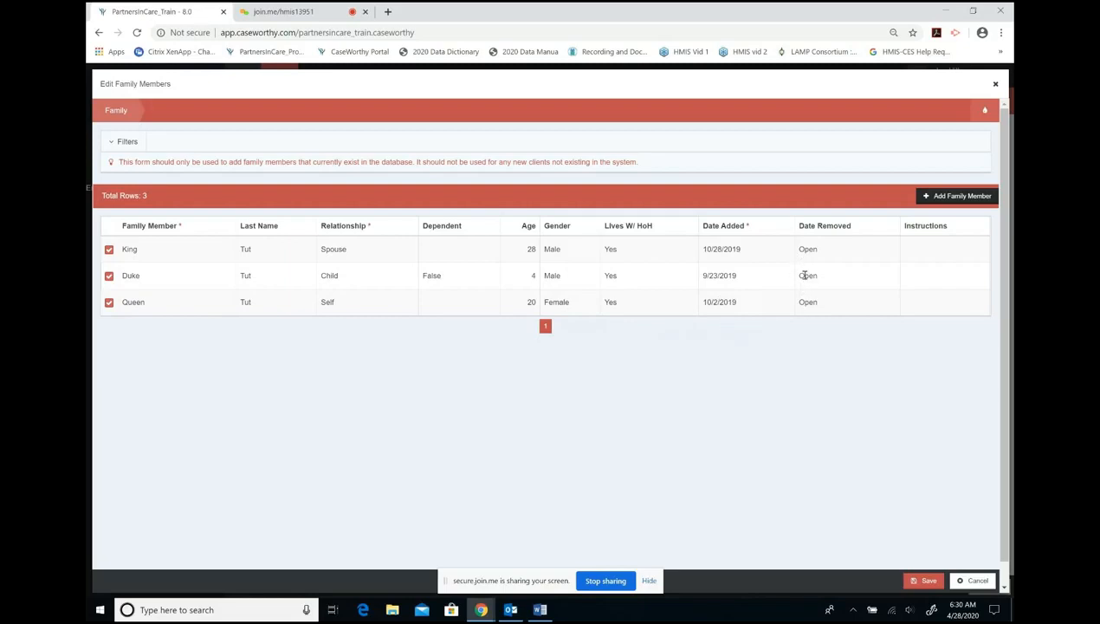
# Set the relationship of the female family member, the current head of household, to Spouse.
pyautogui.click(107, 278)
pyautogui.click(107, 278)
pyautogui.click(110, 303)
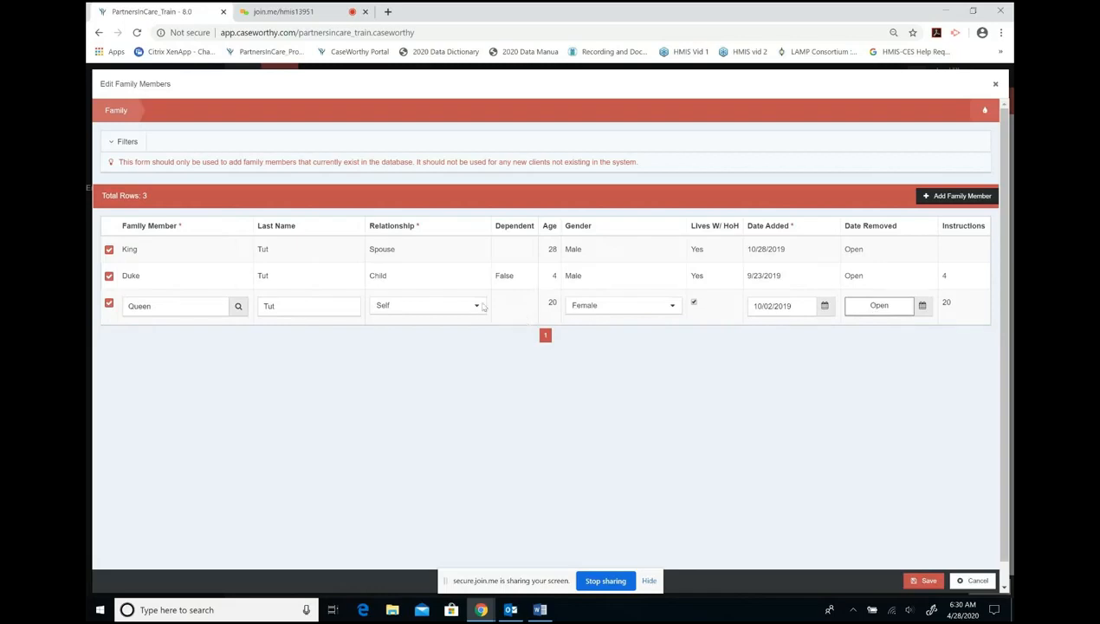
pyautogui.click(383, 308)
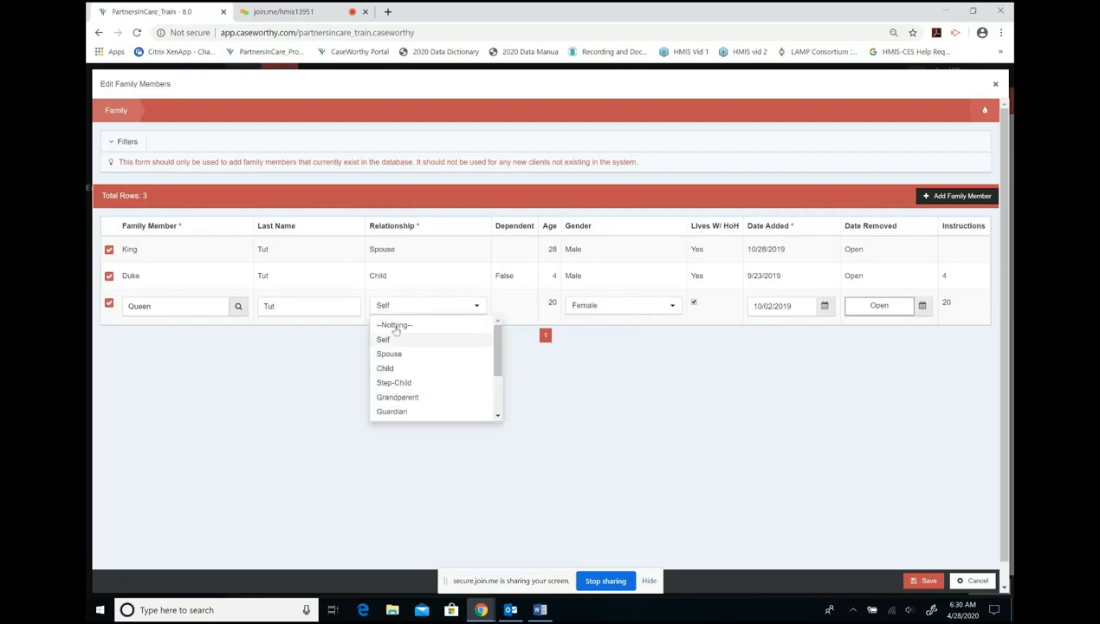
pyautogui.click(391, 354)
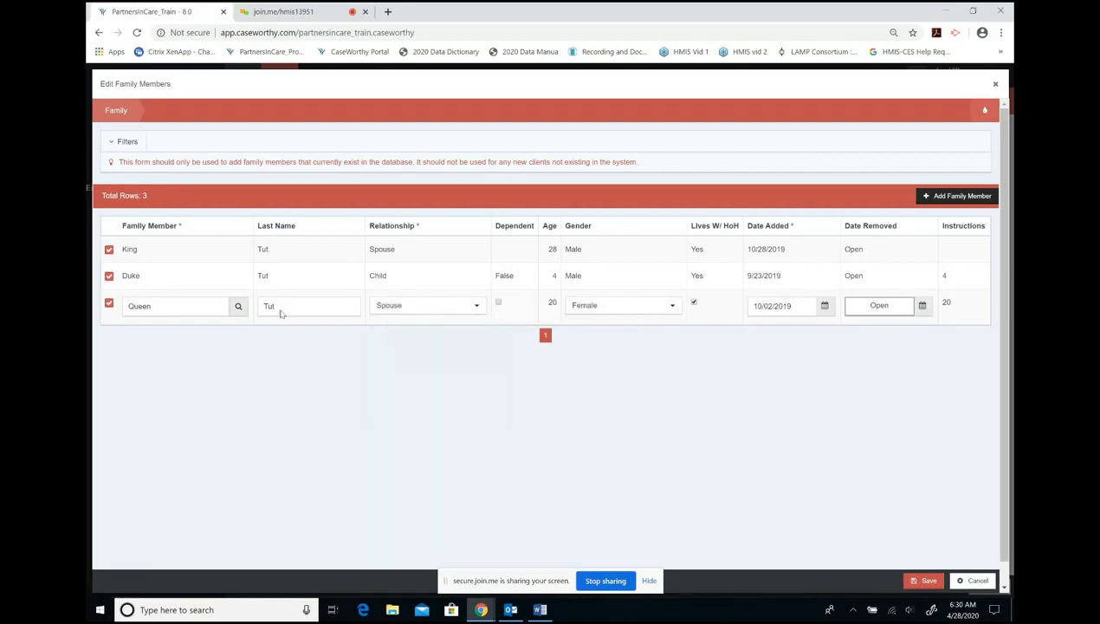
# Set the relationship of the male spouse added 10/28/2019 to Self and save the family members.
pyautogui.click(112, 251)
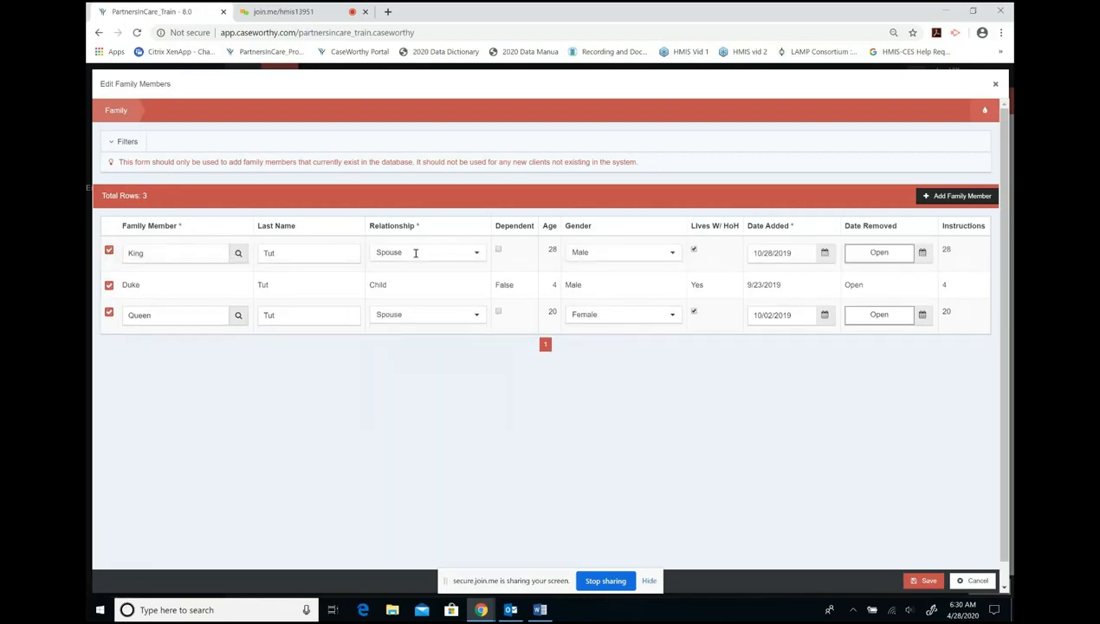
pyautogui.click(416, 252)
pyautogui.click(385, 288)
pyautogui.click(926, 580)
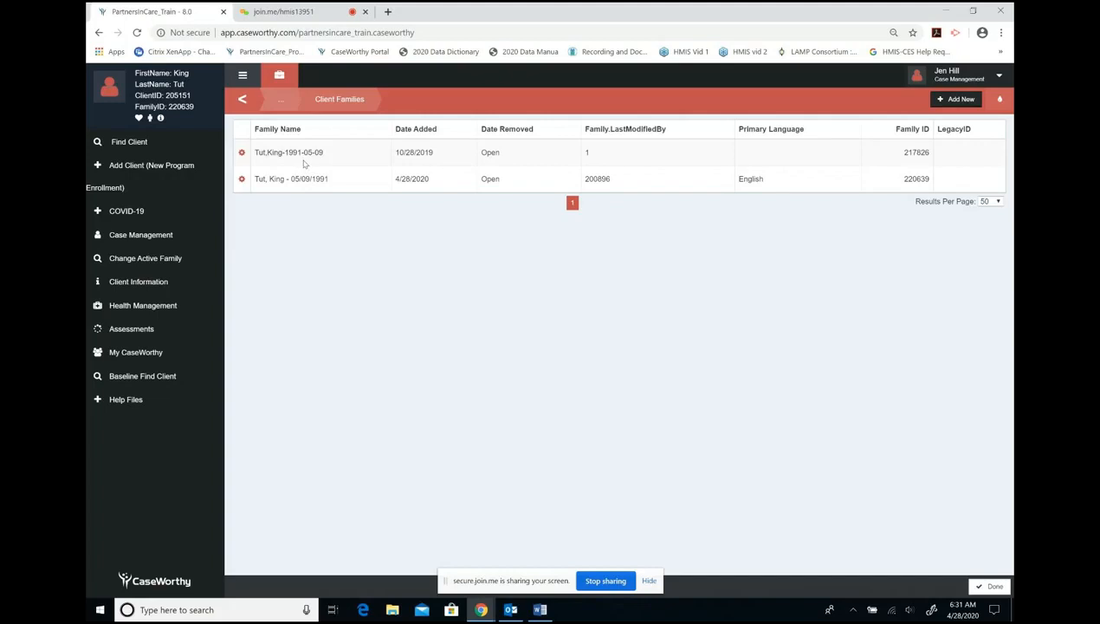
# Edit the information of the family added 10/28/2019 and replace the birth date in its family name with "(SOLO)".
pyautogui.click(241, 154)
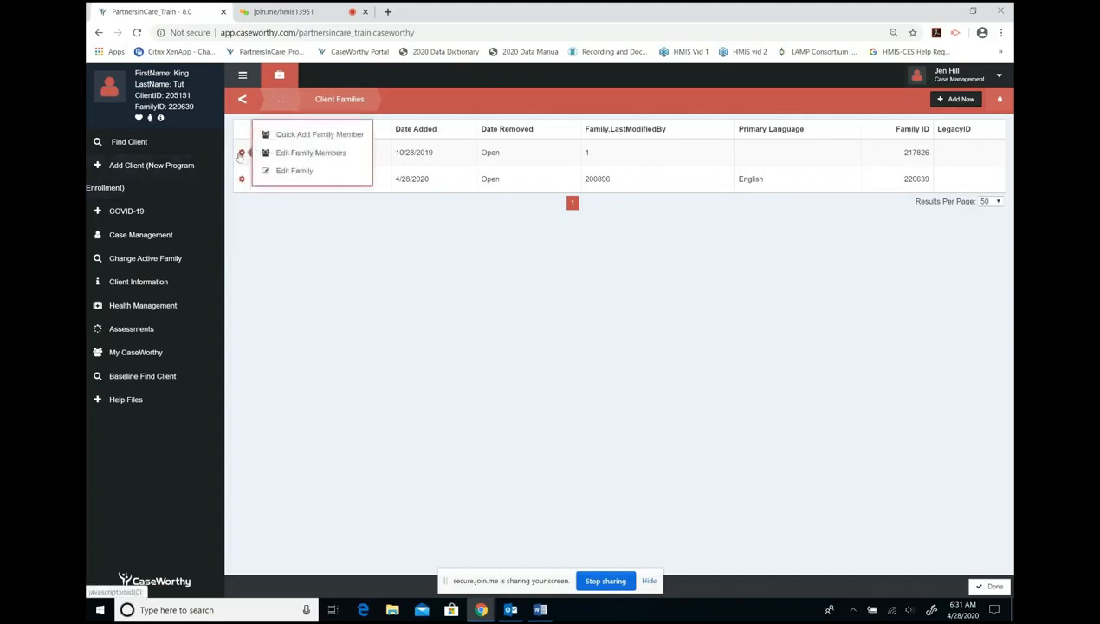
pyautogui.click(278, 176)
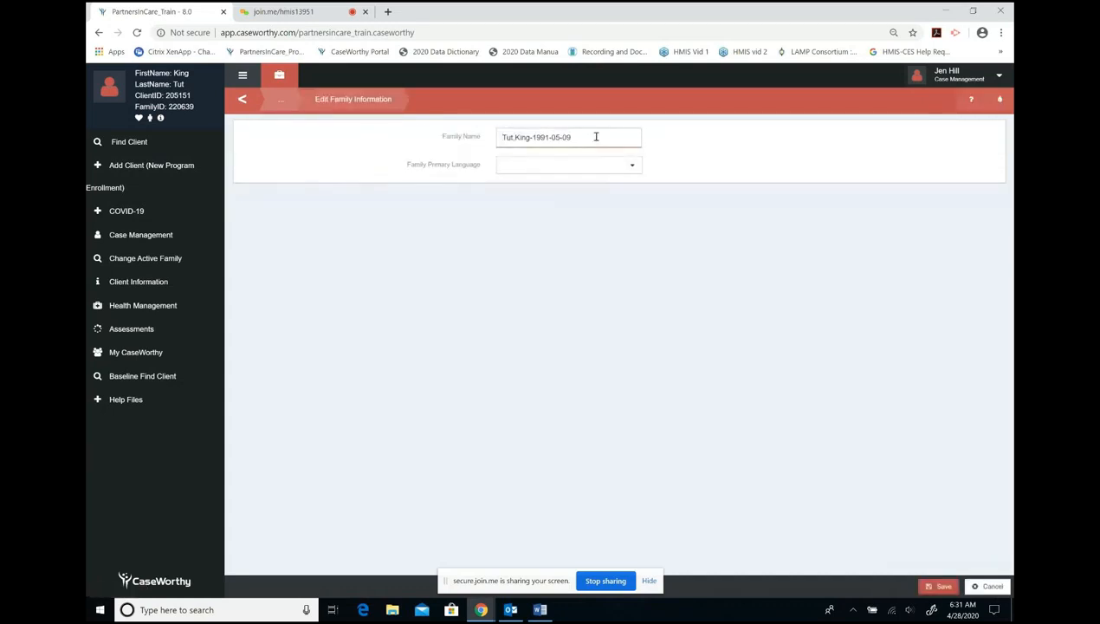
pyautogui.moveTo(589, 137); pyautogui.dragTo(535, 140)
pyautogui.press('BackSpace')
pyautogui.write('(SOLO)')
# Change the suffix of the family name to "(PIC)" and set the family primary language to English.
pyautogui.doubleClick(506, 137)
pyautogui.click(520, 139)
pyautogui.doubleClick(523, 137)
pyautogui.moveTo(534, 137); pyautogui.dragTo(579, 206)
pyautogui.write('AUW')
pyautogui.press('BackSpace')
pyautogui.press('BackSpace')
pyautogui.press('BackSpace')
pyautogui.write('PI)C')
pyautogui.click(526, 168)
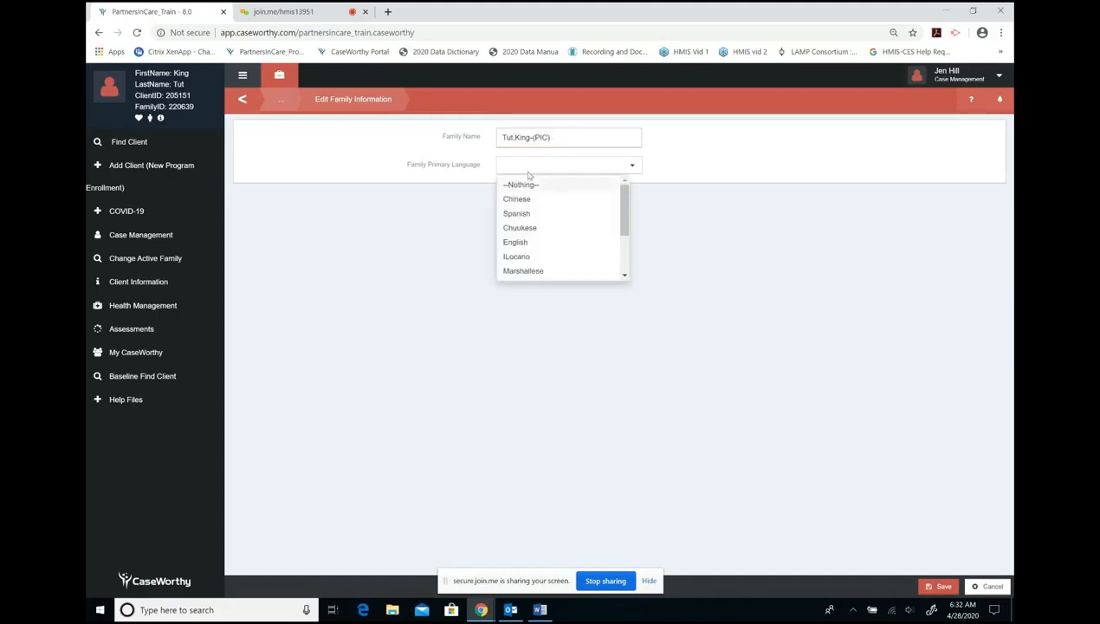
pyautogui.click(515, 245)
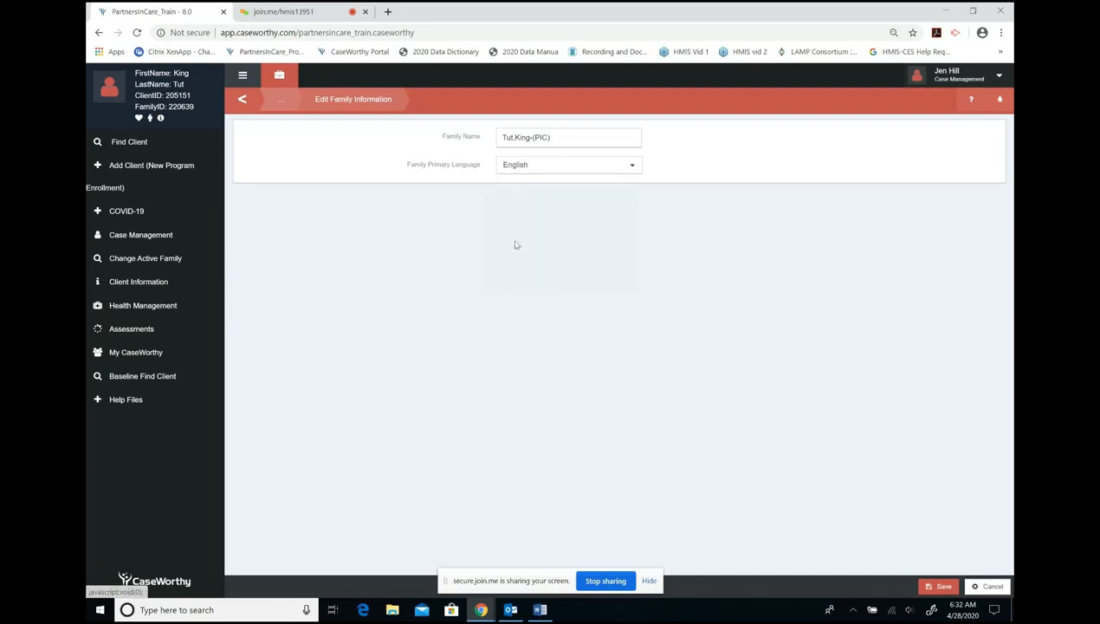
# Save the edited family information and highlight the updated family name in the client families list.
pyautogui.click(939, 586)
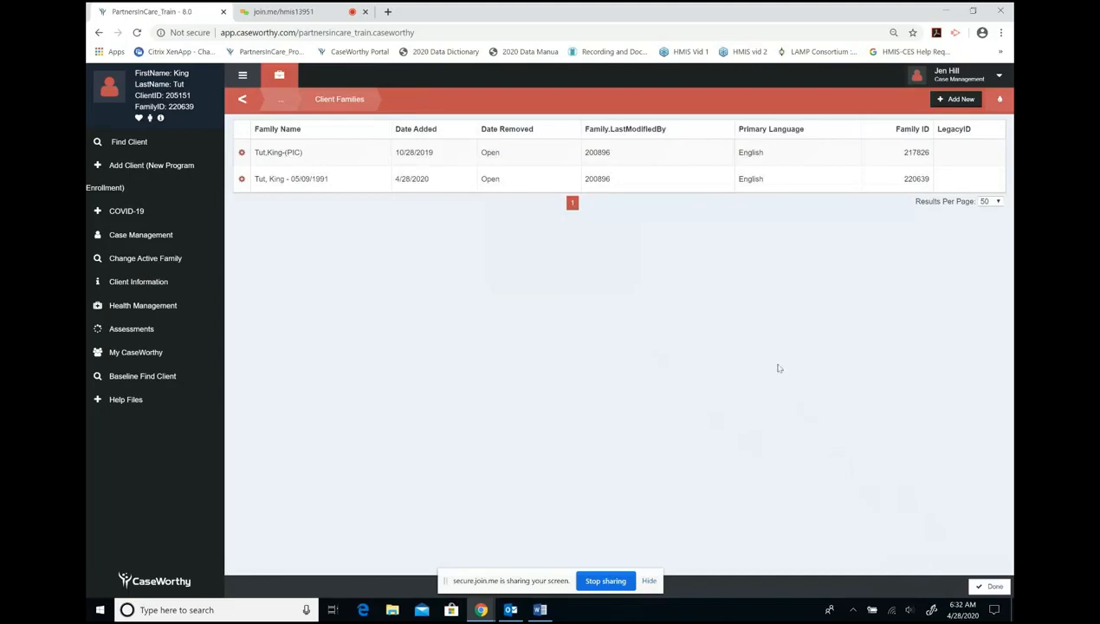
pyautogui.moveTo(306, 157); pyautogui.dragTo(255, 161)
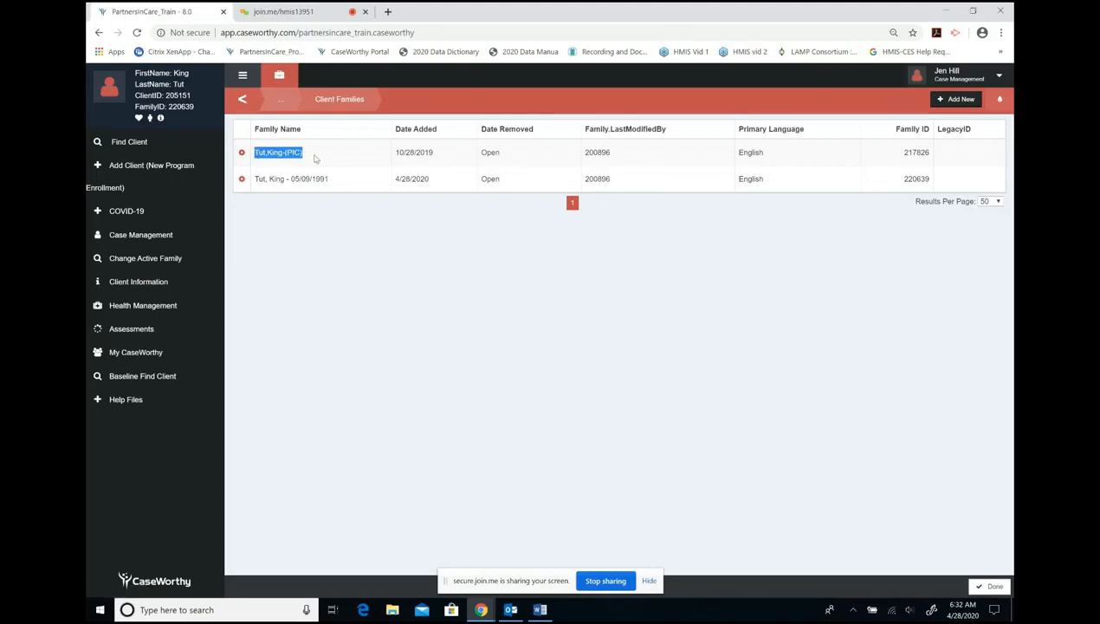
# Start a blank family member row for the family added 10/28/2019 and close the form without saving.
pyautogui.click(241, 152)
pyautogui.click(264, 153)
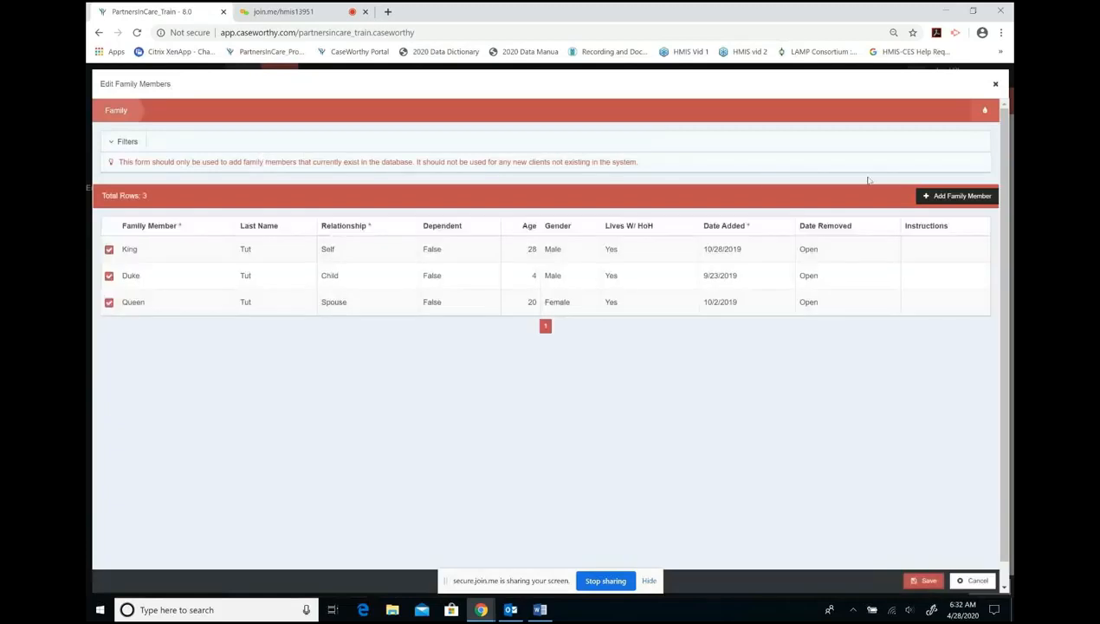
pyautogui.click(931, 195)
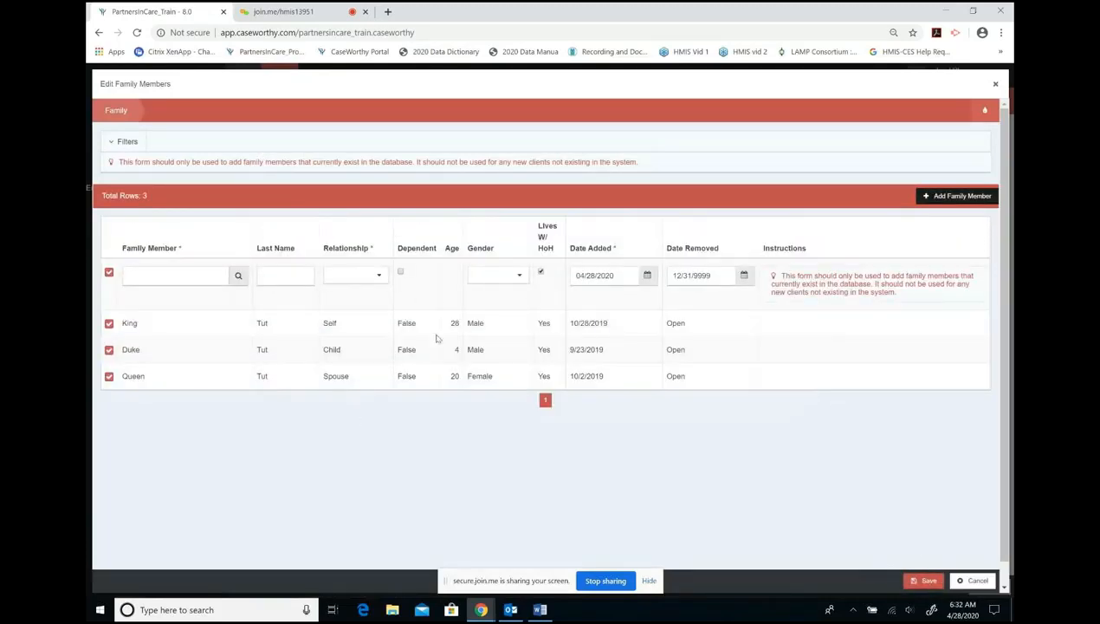
pyautogui.click(993, 85)
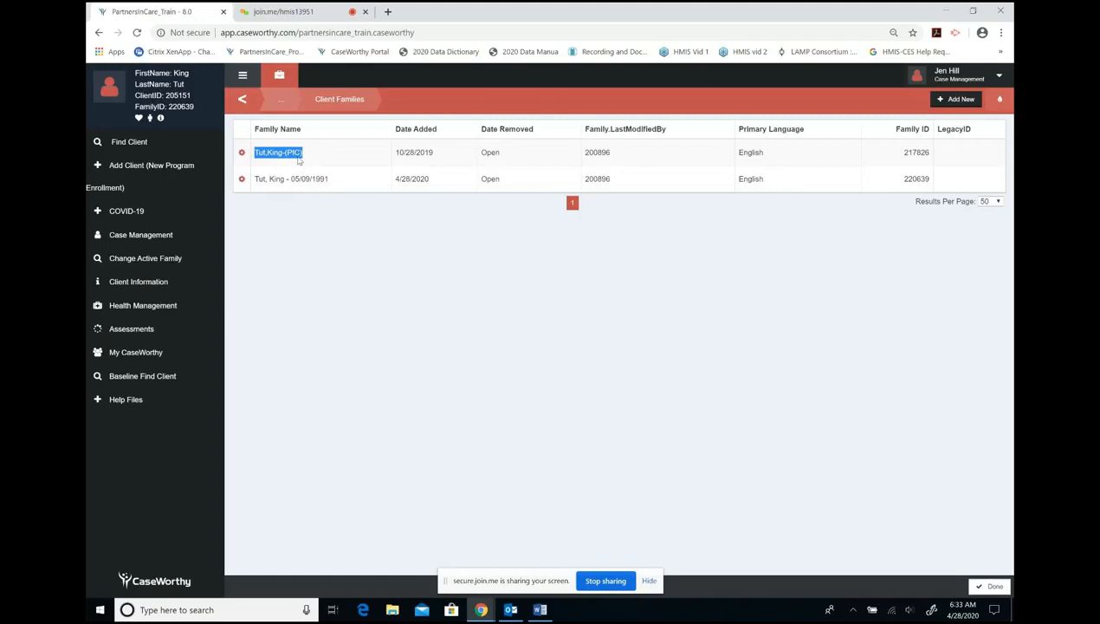
# Review the relationships of the adult members in the family added 10/28/2019 and leave the form without changes.
pyautogui.click(242, 153)
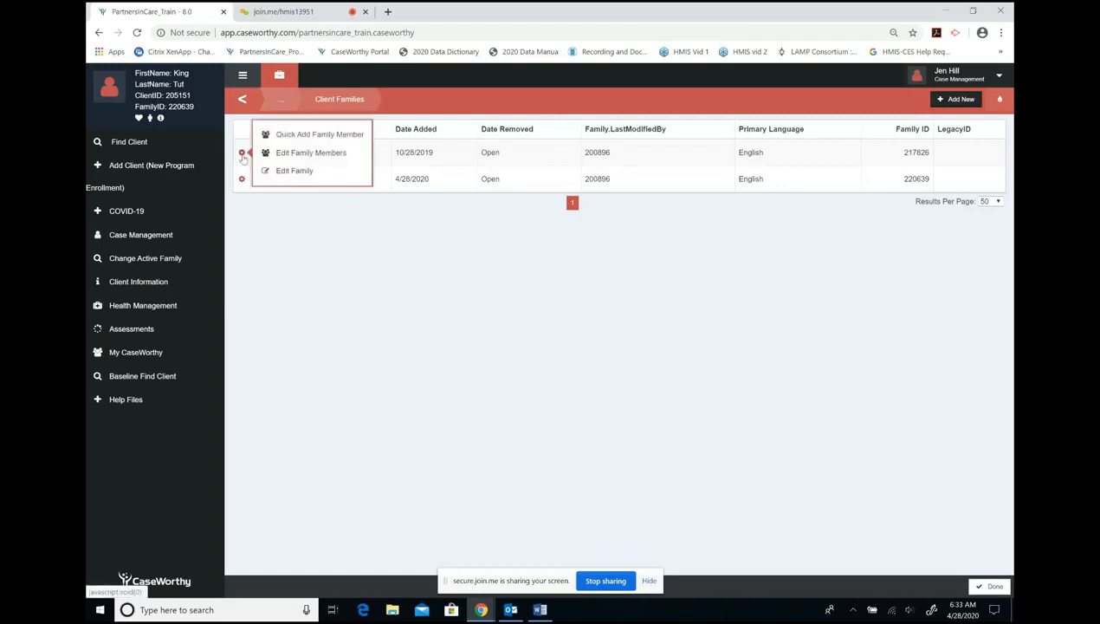
pyautogui.click(272, 155)
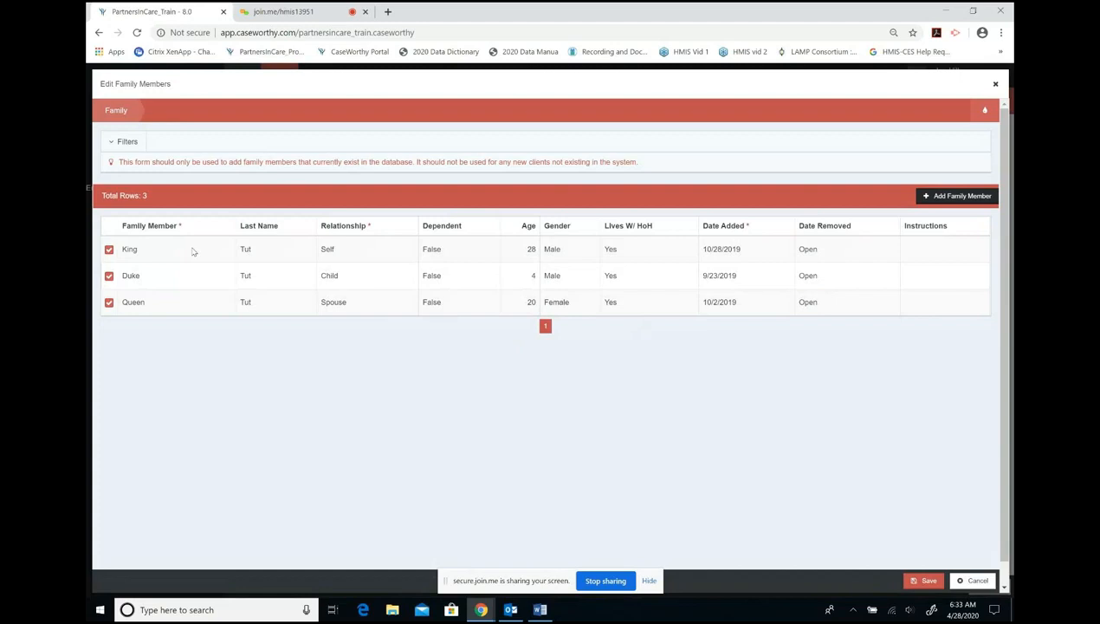
pyautogui.doubleClick(327, 249)
pyautogui.doubleClick(336, 302)
pyautogui.click(959, 588)
pyautogui.moveTo(239, 156)
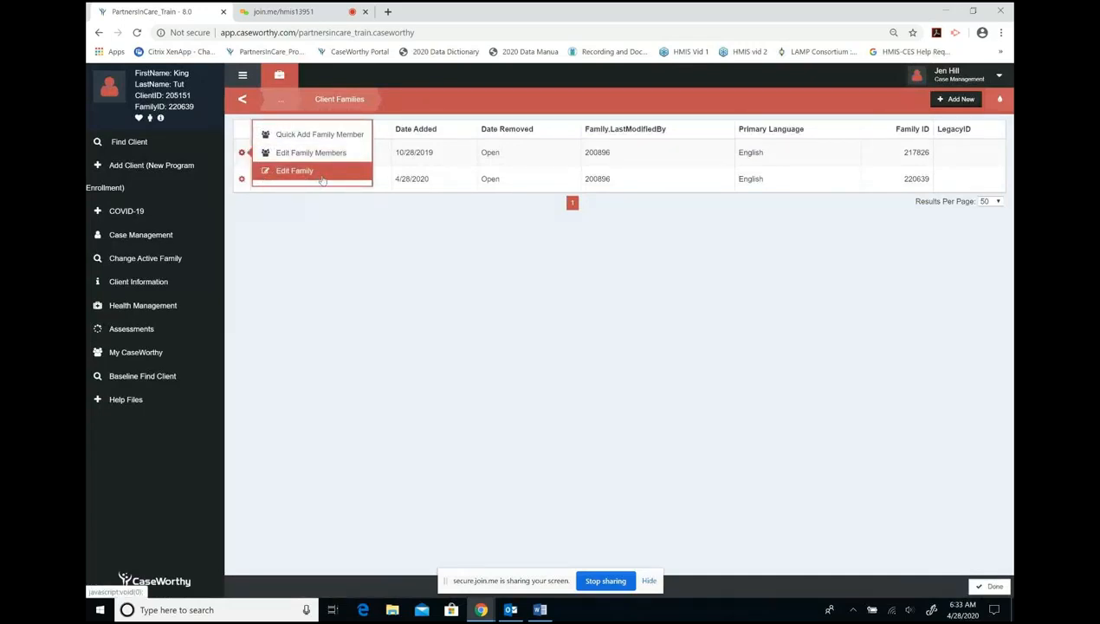
# Return to the client dashboard and highlight the client's active family ID.
pyautogui.moveTo(291, 102)
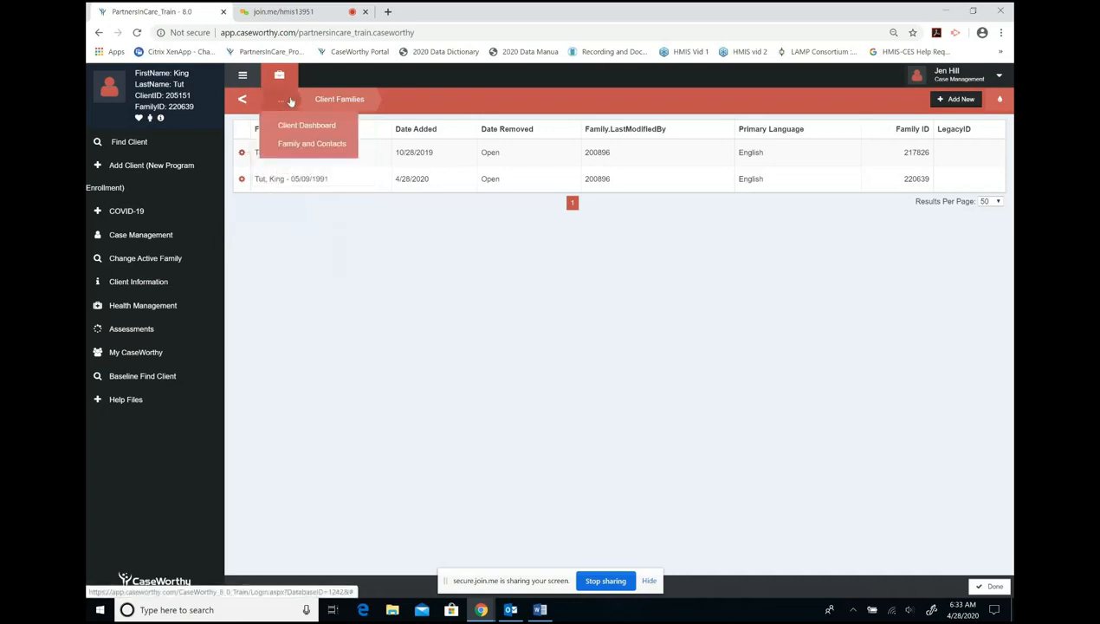
pyautogui.click(282, 125)
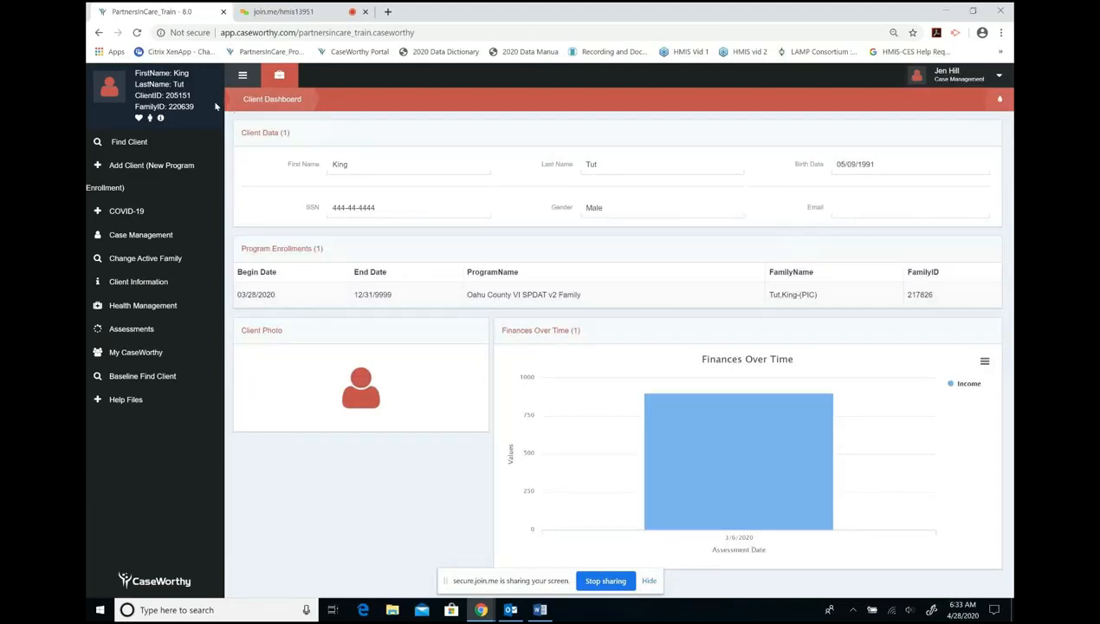
pyautogui.moveTo(168, 107); pyautogui.dragTo(193, 110)
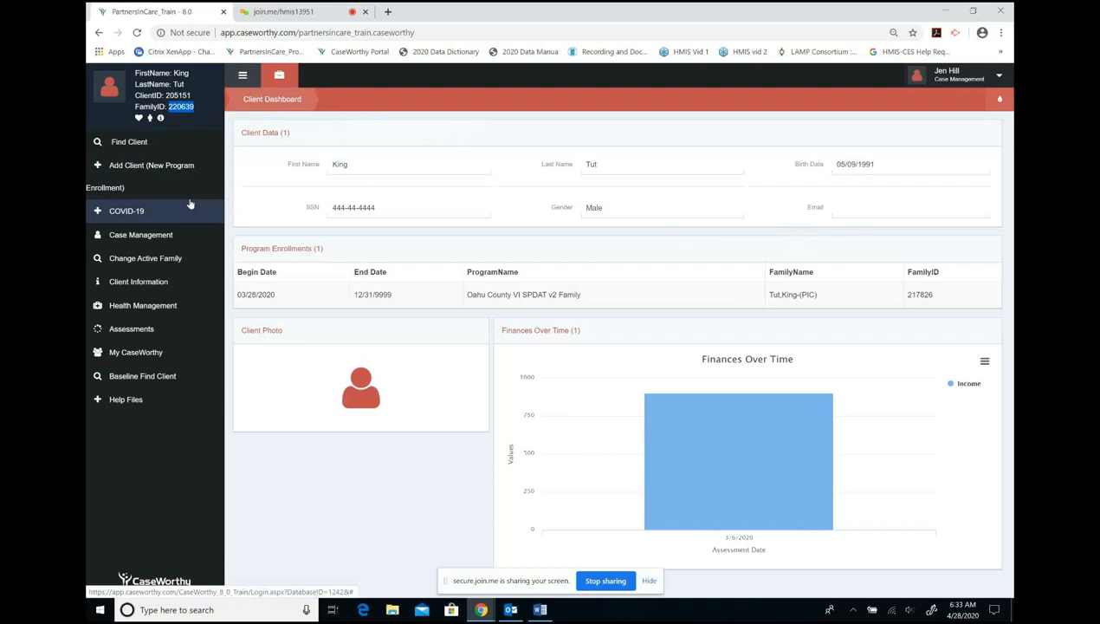
# Check the family ID of the Oahu County VI SPDAT v2 Family enrollment in the program enrollments and view its enrolled members.
pyautogui.moveTo(114, 237)
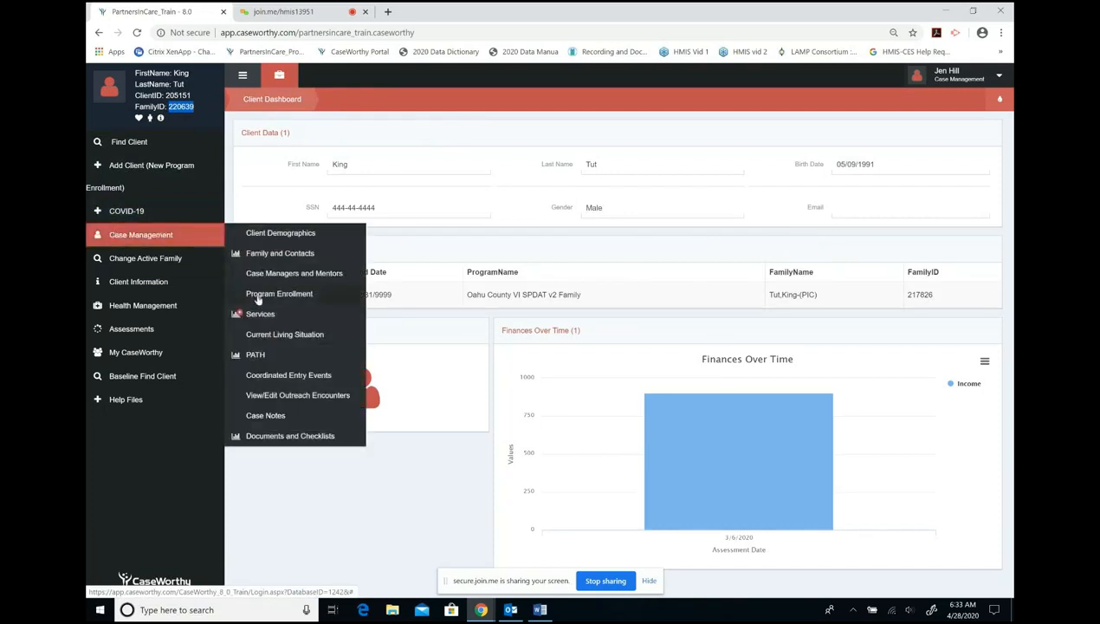
pyautogui.click(260, 294)
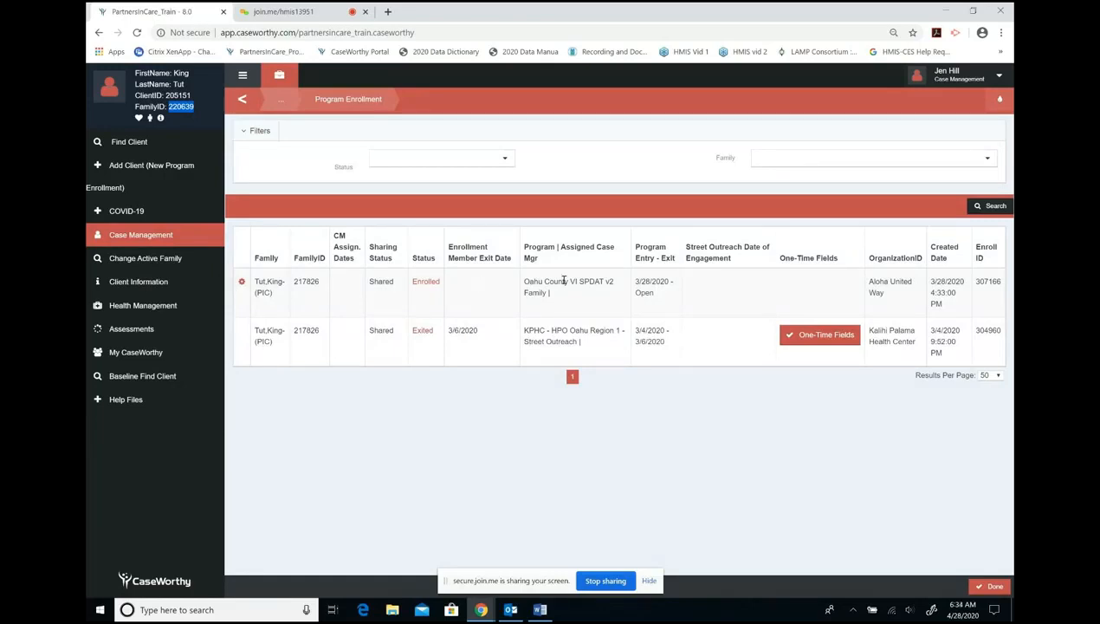
pyautogui.doubleClick(295, 286)
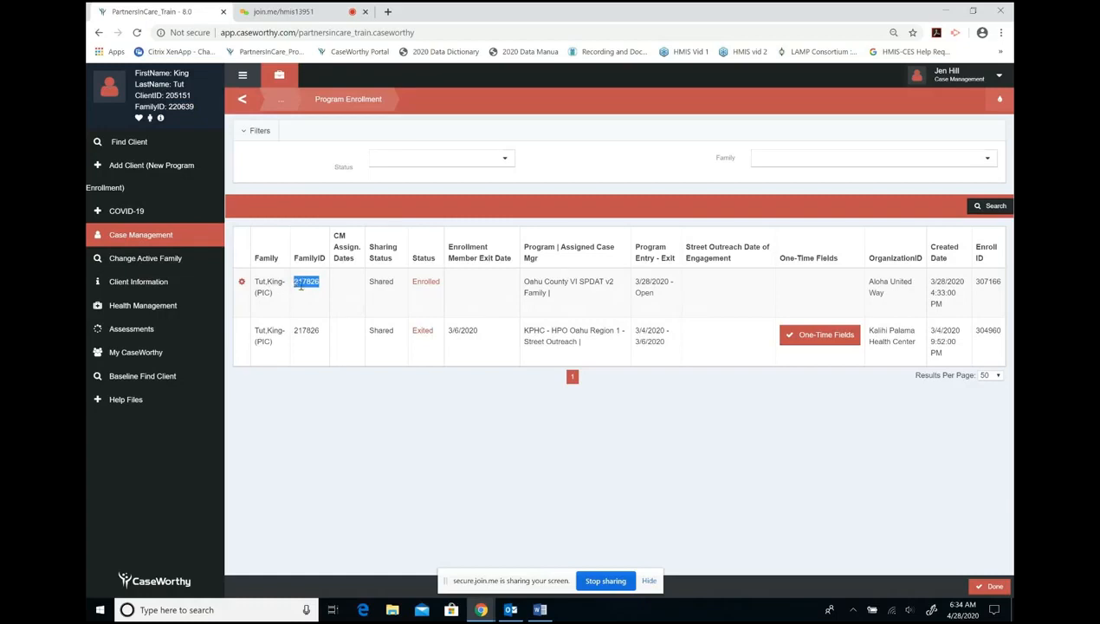
pyautogui.click(242, 284)
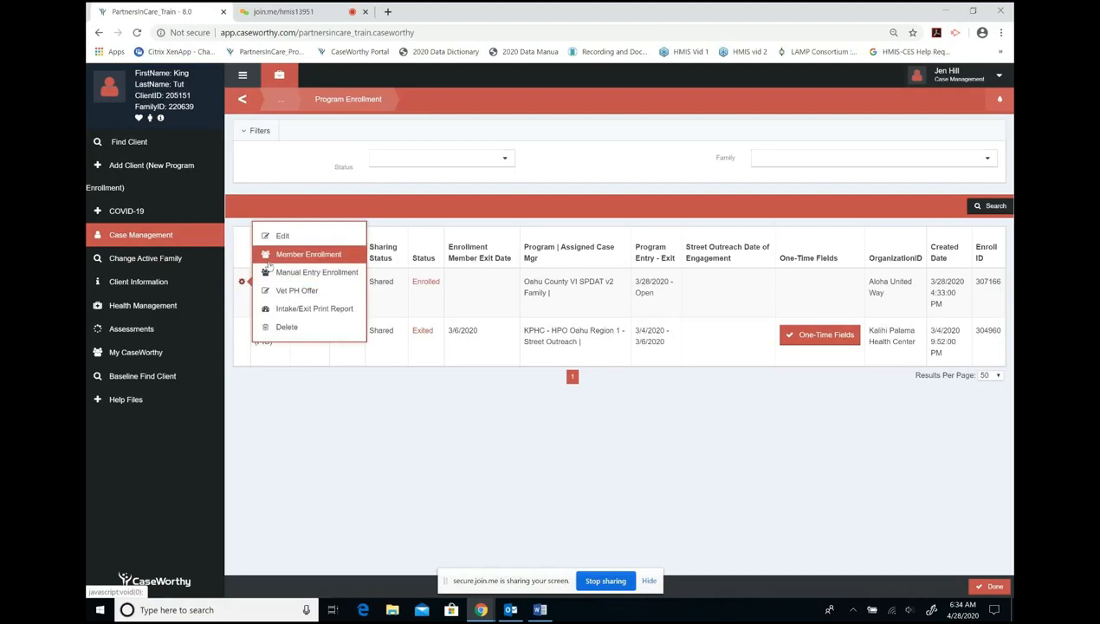
pyautogui.click(268, 260)
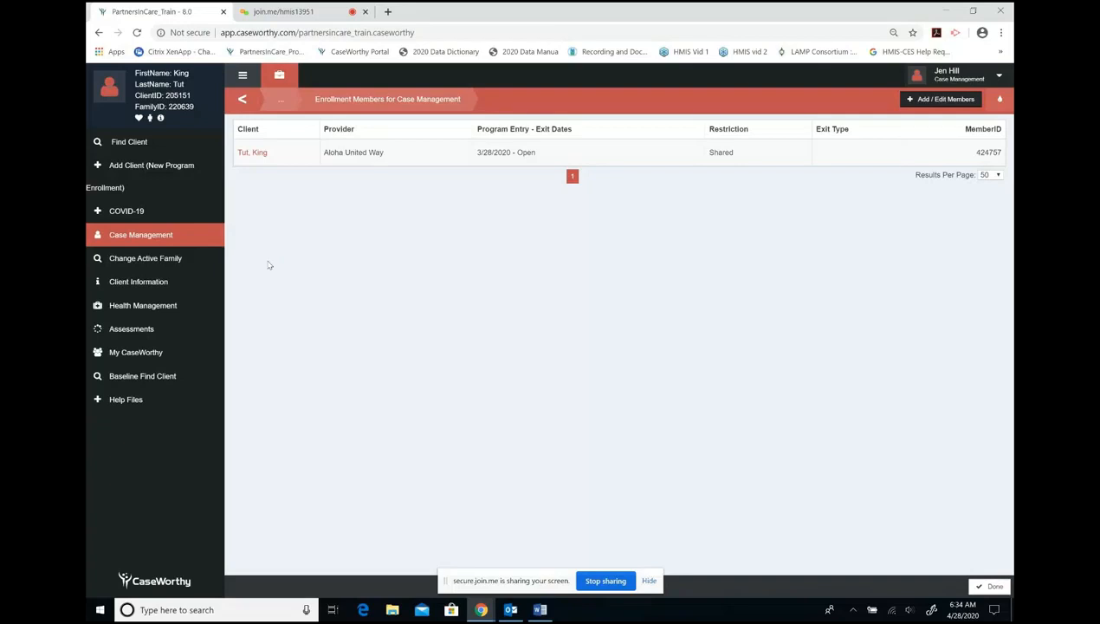
# Return to the program enrollments and compare the organization of each enrollment with the organization of the current login.
pyautogui.click(242, 102)
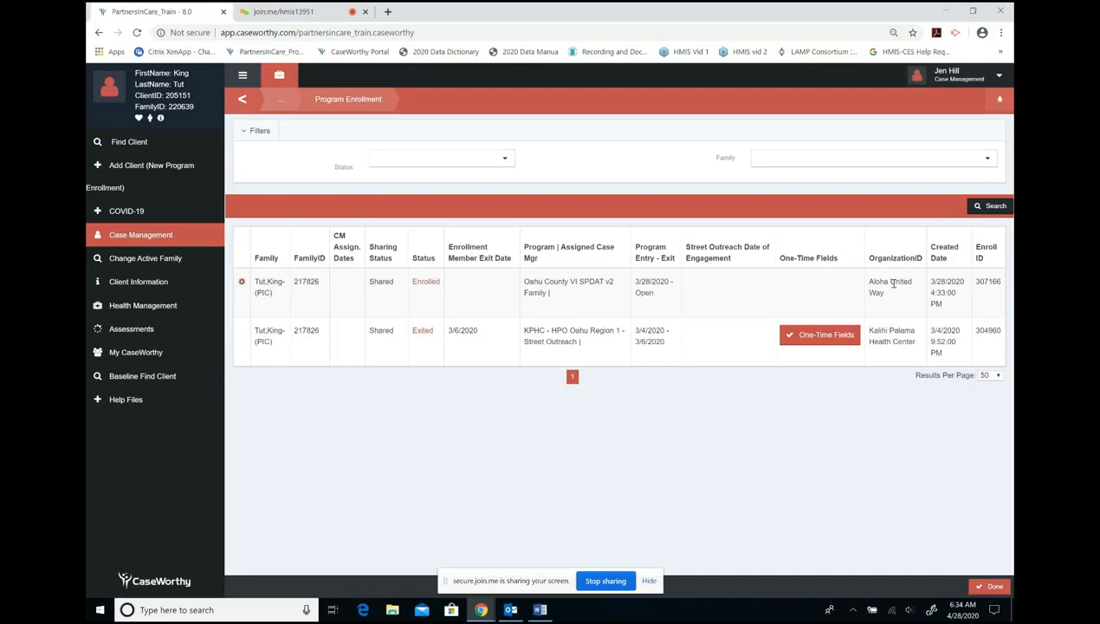
pyautogui.moveTo(889, 296); pyautogui.dragTo(871, 285)
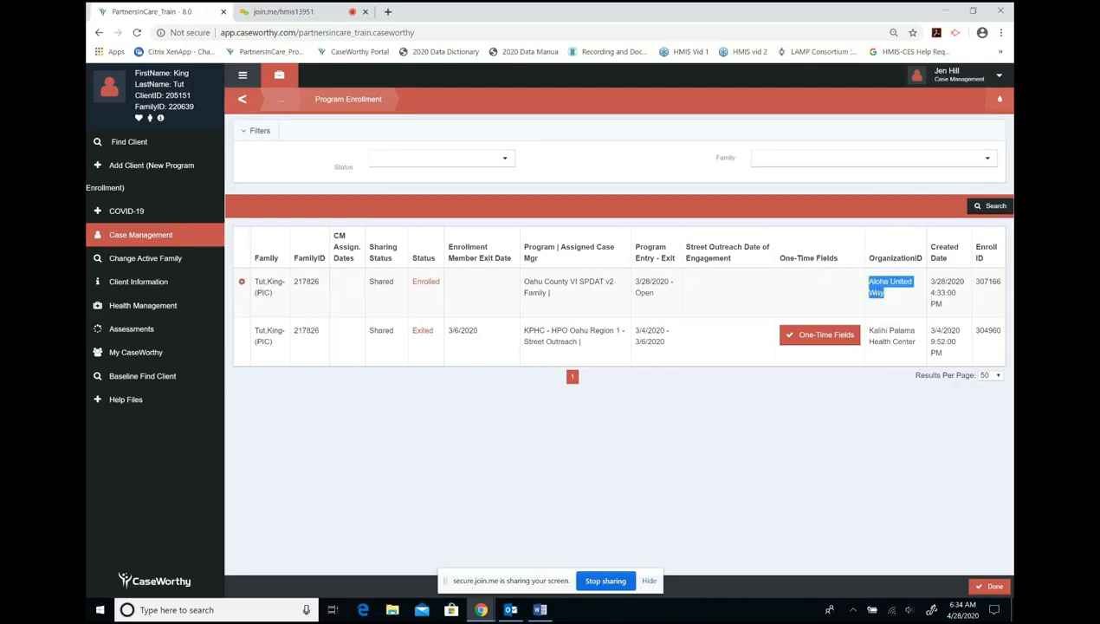
pyautogui.click(988, 81)
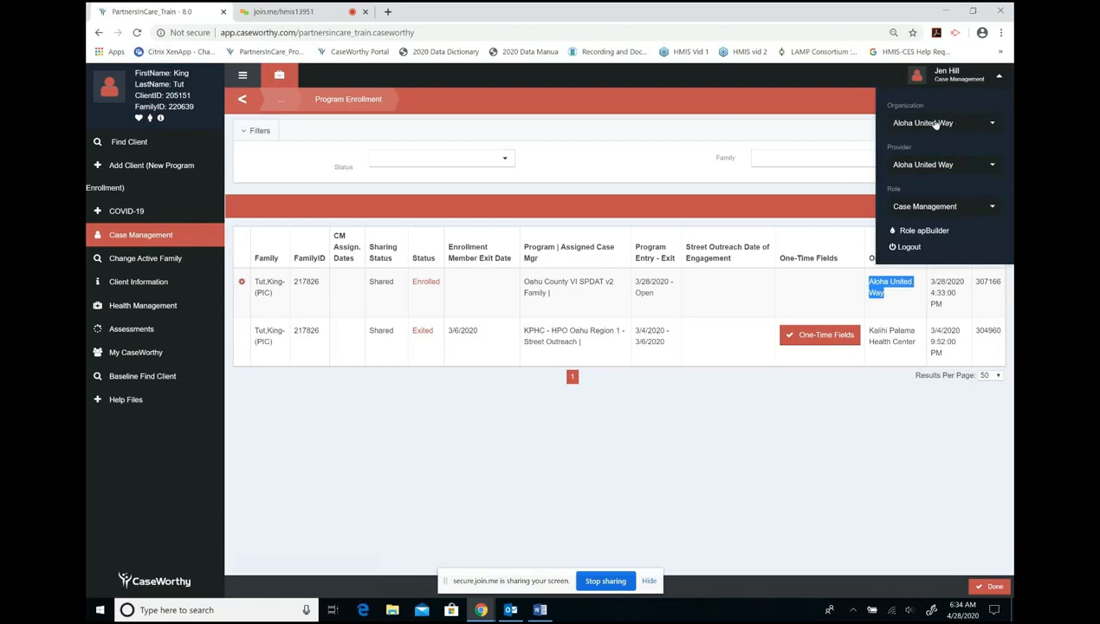
pyautogui.click(626, 172)
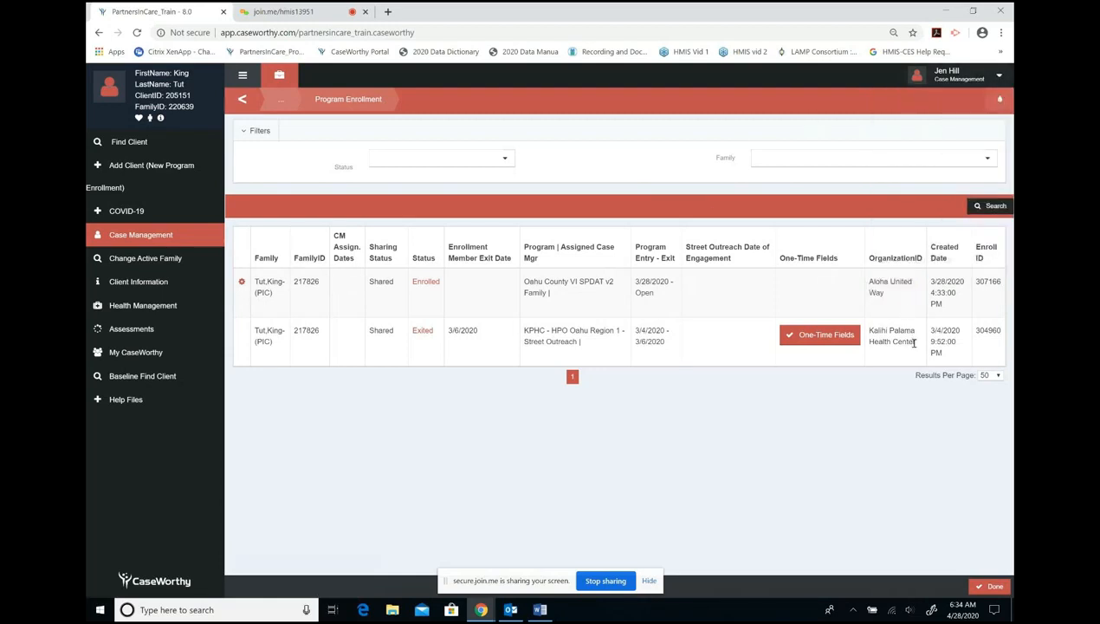
pyautogui.moveTo(920, 346)
pyautogui.mouseDown()
pyautogui.moveTo(862, 340)
pyautogui.moveTo(866, 329)
pyautogui.mouseUp()
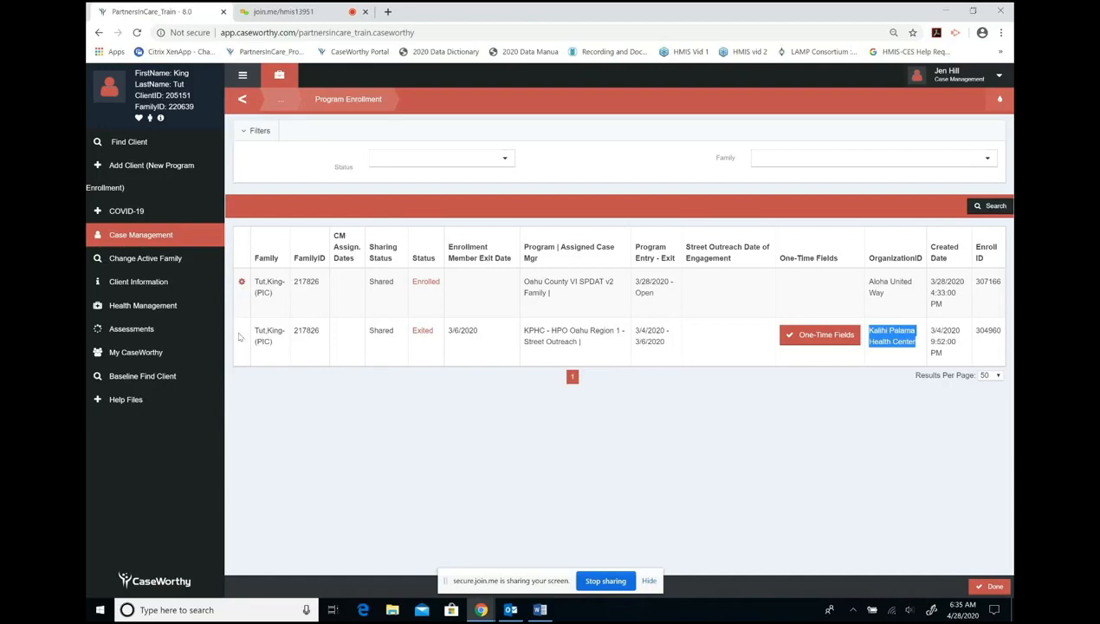
# Switch to the join.me meeting page.
pyautogui.click(294, 13)
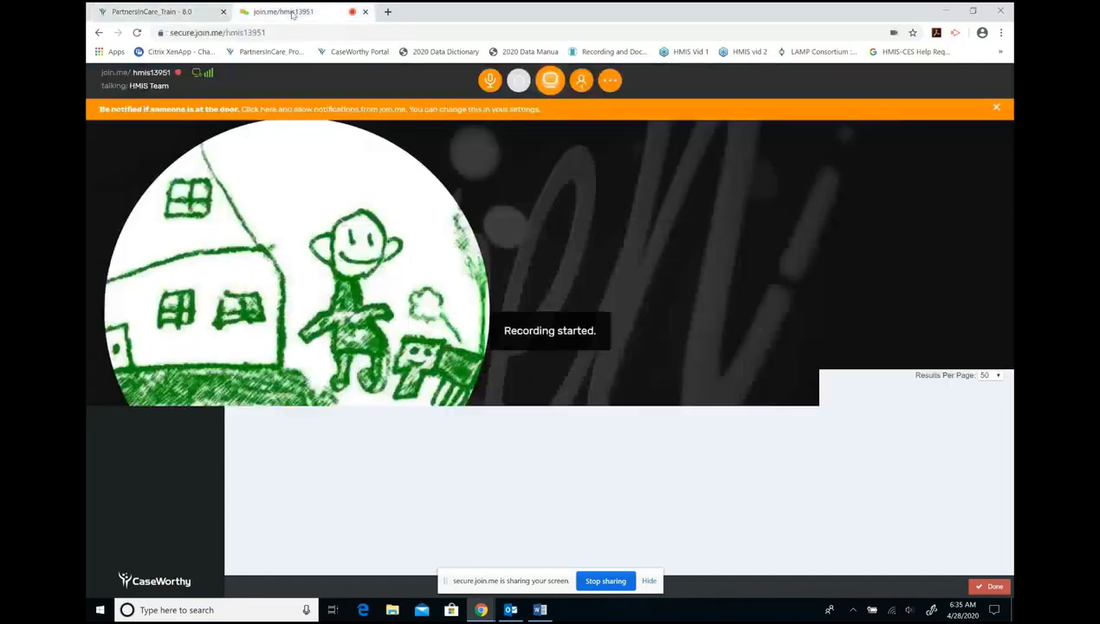